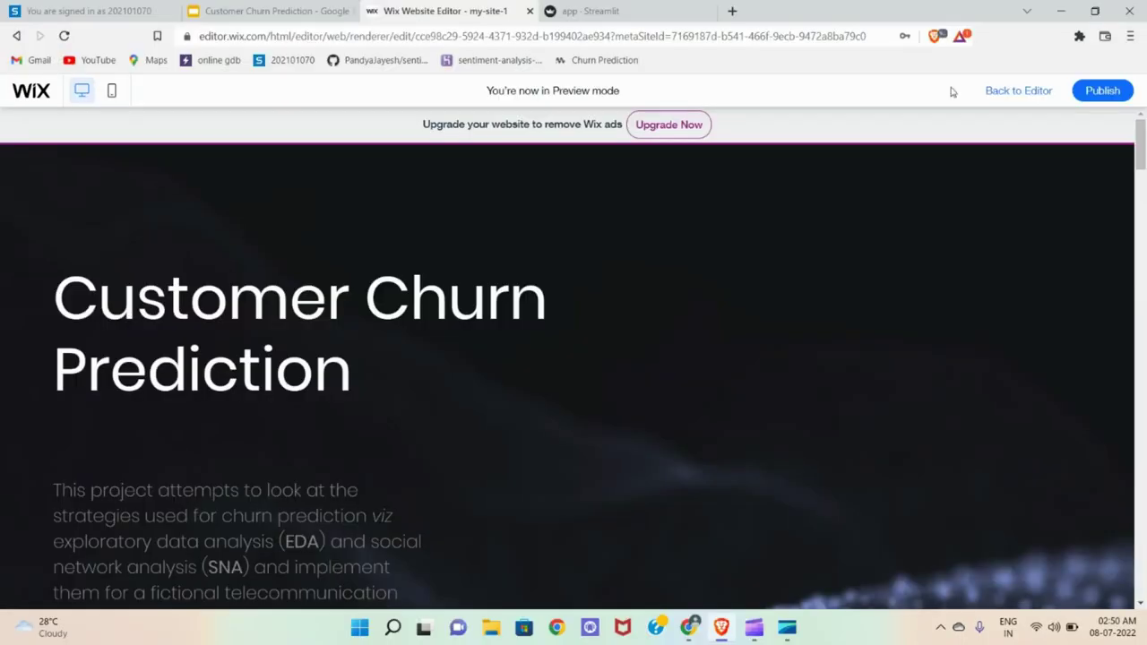
Scroll the Wix site preview past Strategies and Implementation to the Get Started With ChurnO section.
scroll(976, 226, "down", 1)
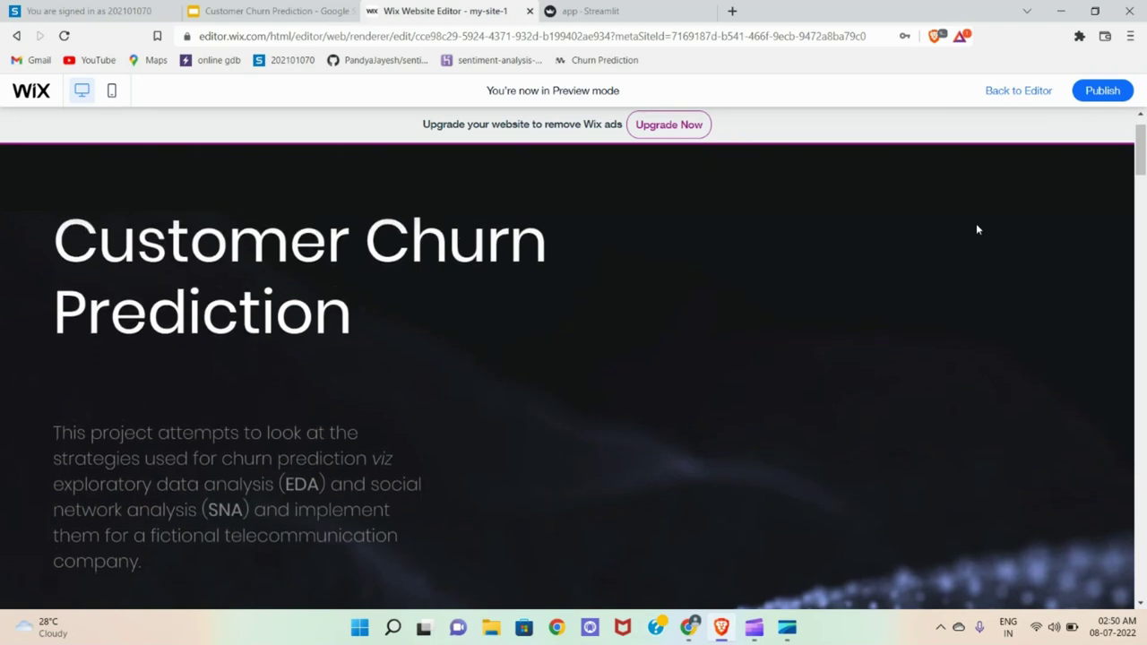
scroll(977, 229, "down", 4)
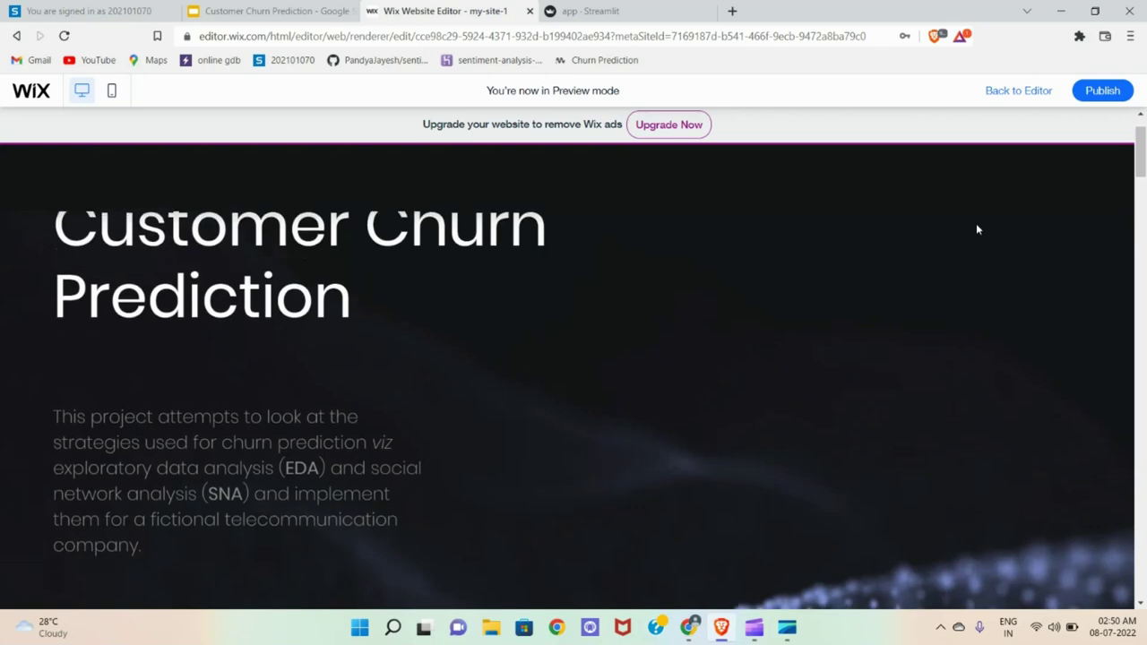
scroll(977, 230, "down", 8)
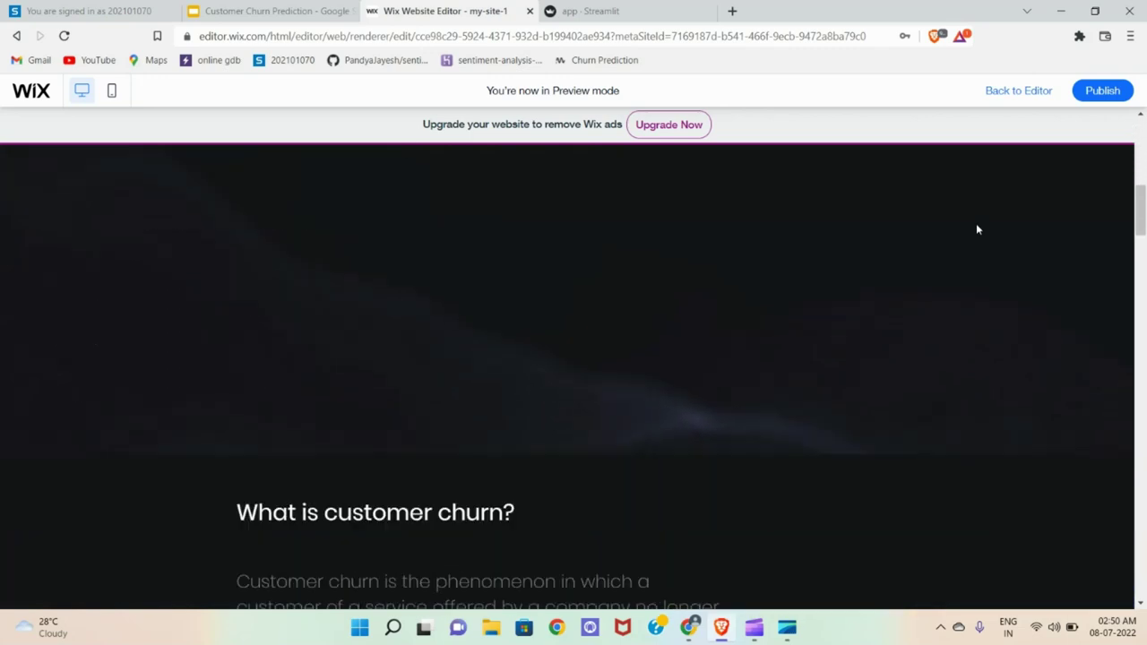
scroll(976, 229, "down", 8)
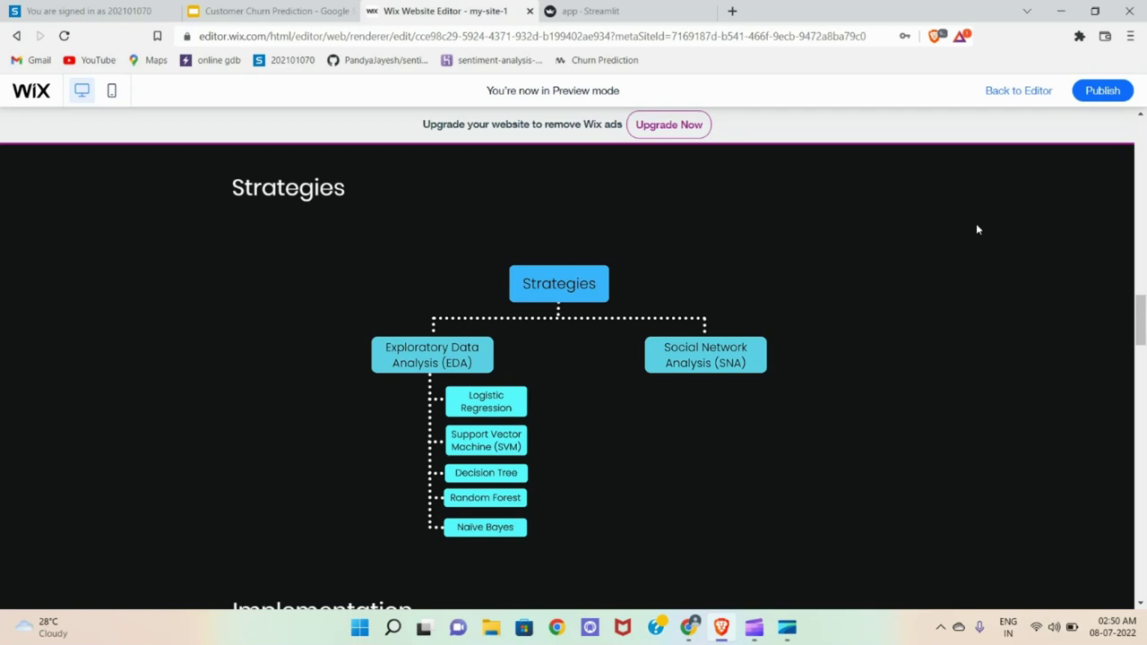
scroll(977, 230, "down", 1)
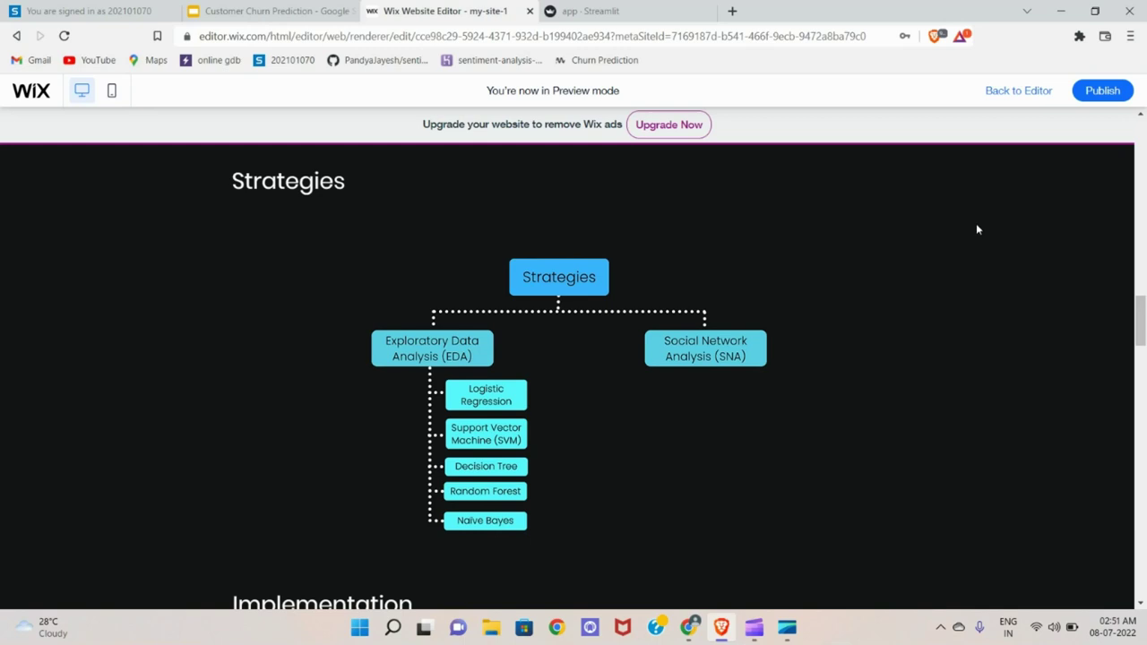
scroll(977, 229, "down", 1)
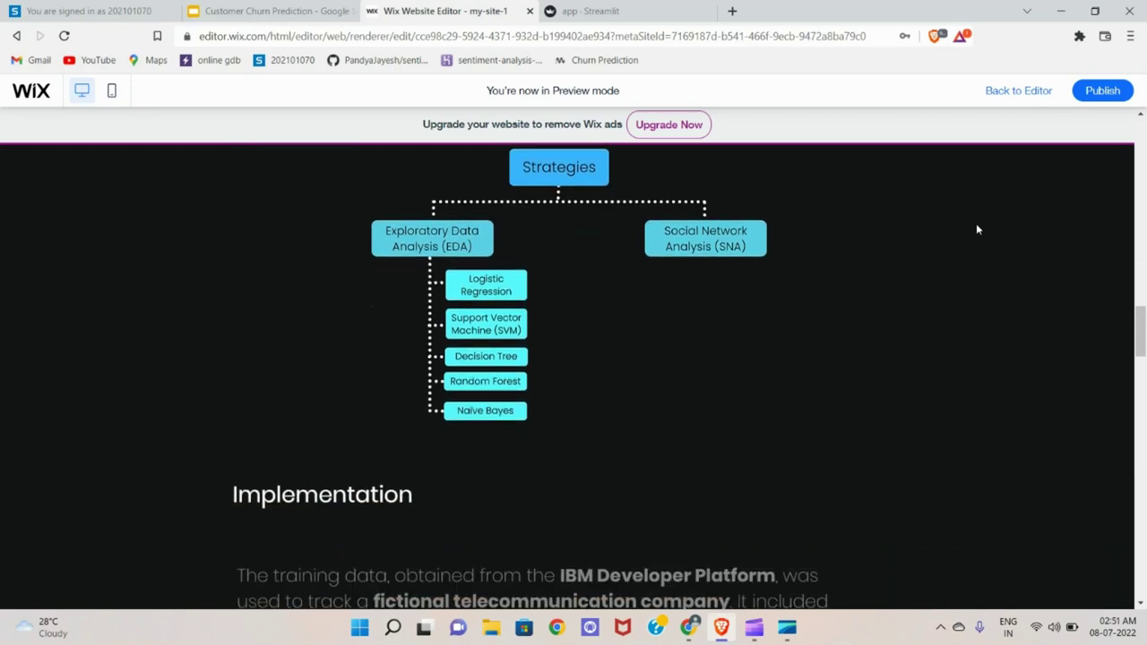
scroll(977, 229, "down", 4)
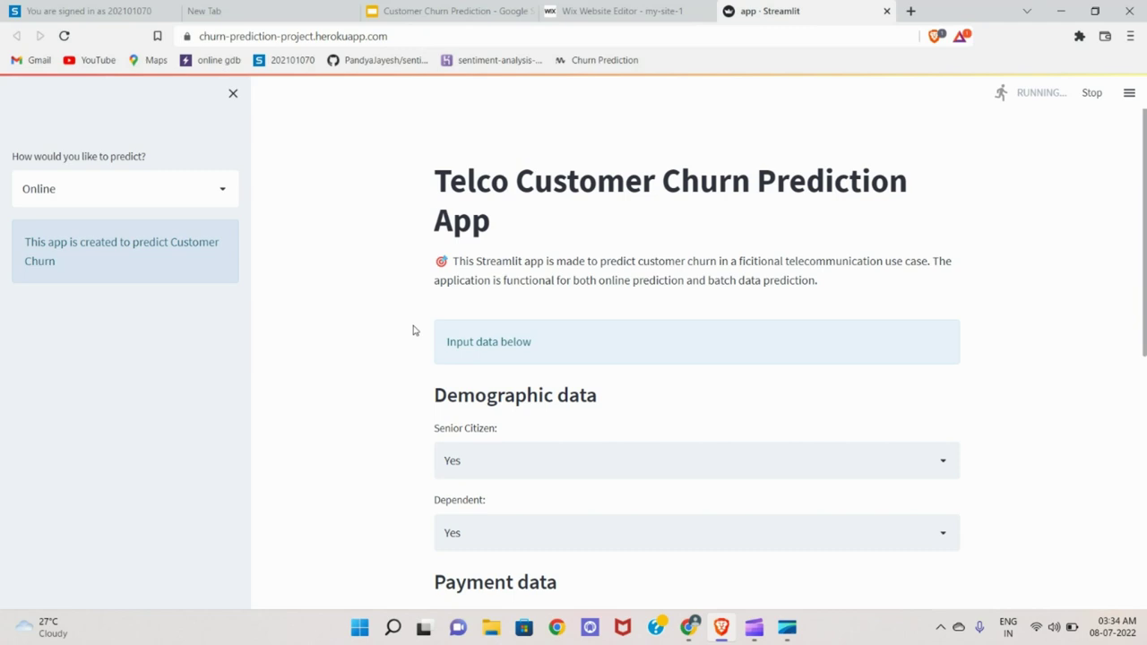
Set Senior Citizen to No, keep Dependent as Yes, and move the tenure slider to 26 months.
scroll(414, 330, "down", 3)
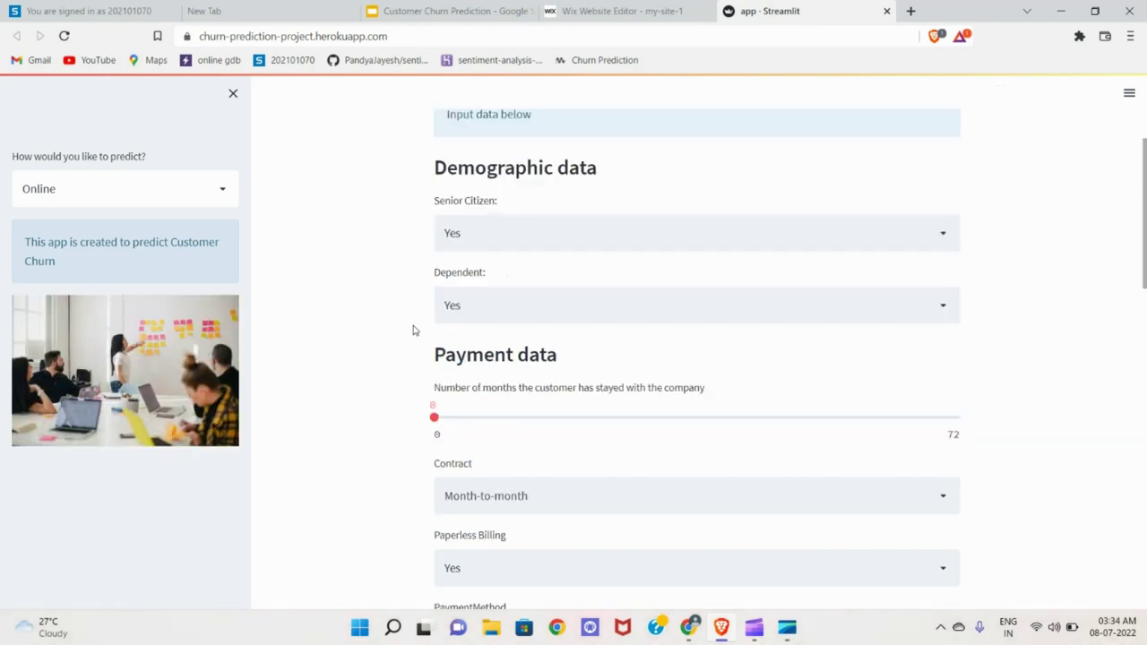
left_click(844, 237)
left_click(720, 294)
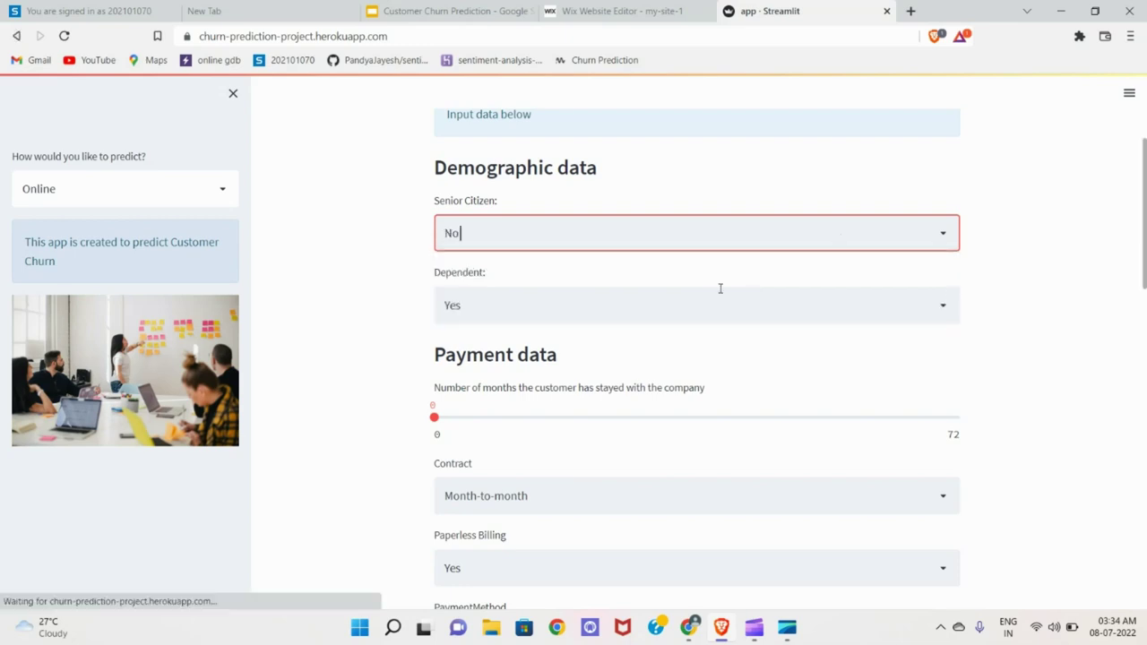
left_click(705, 304)
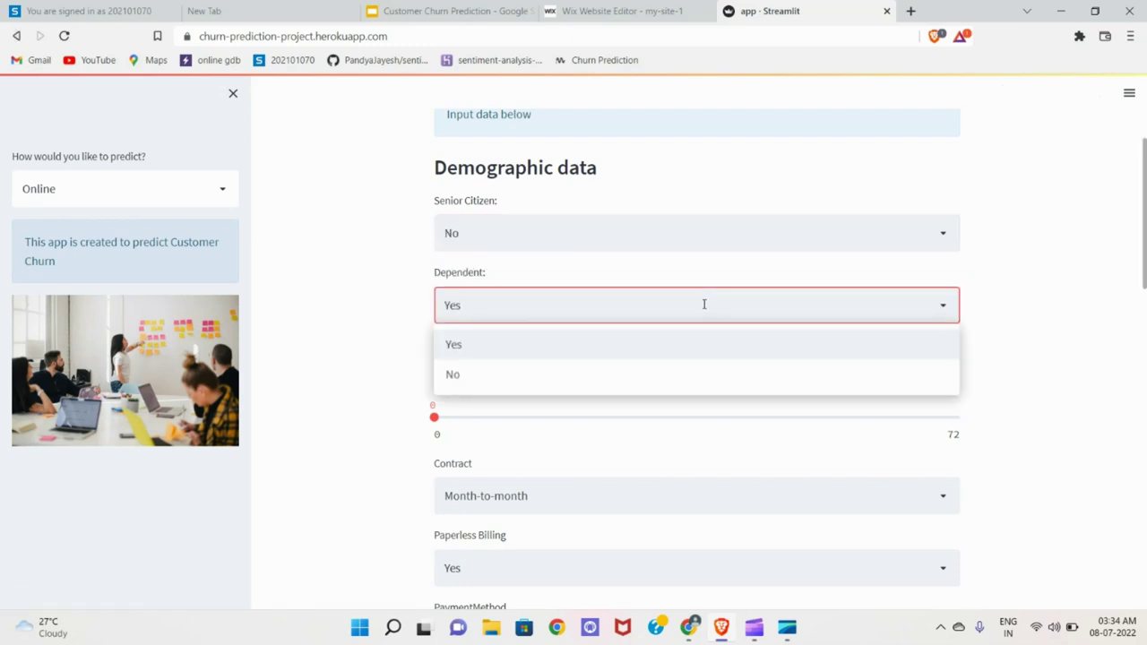
left_click(623, 418)
scroll(621, 417, "down", 1)
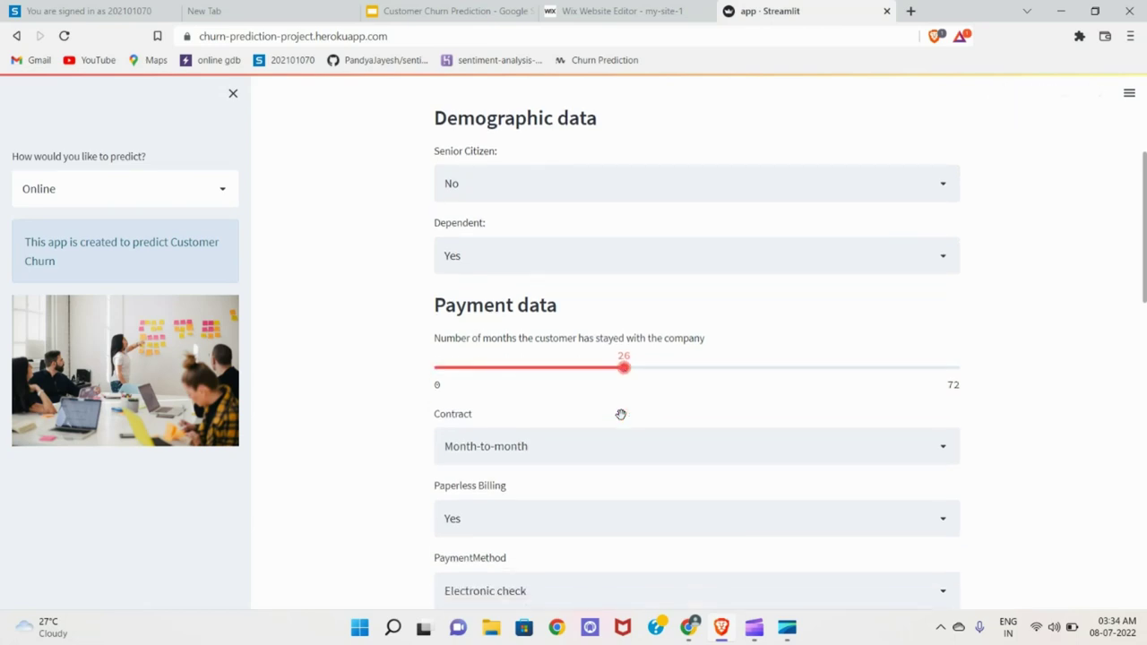
scroll(620, 417, "down", 1)
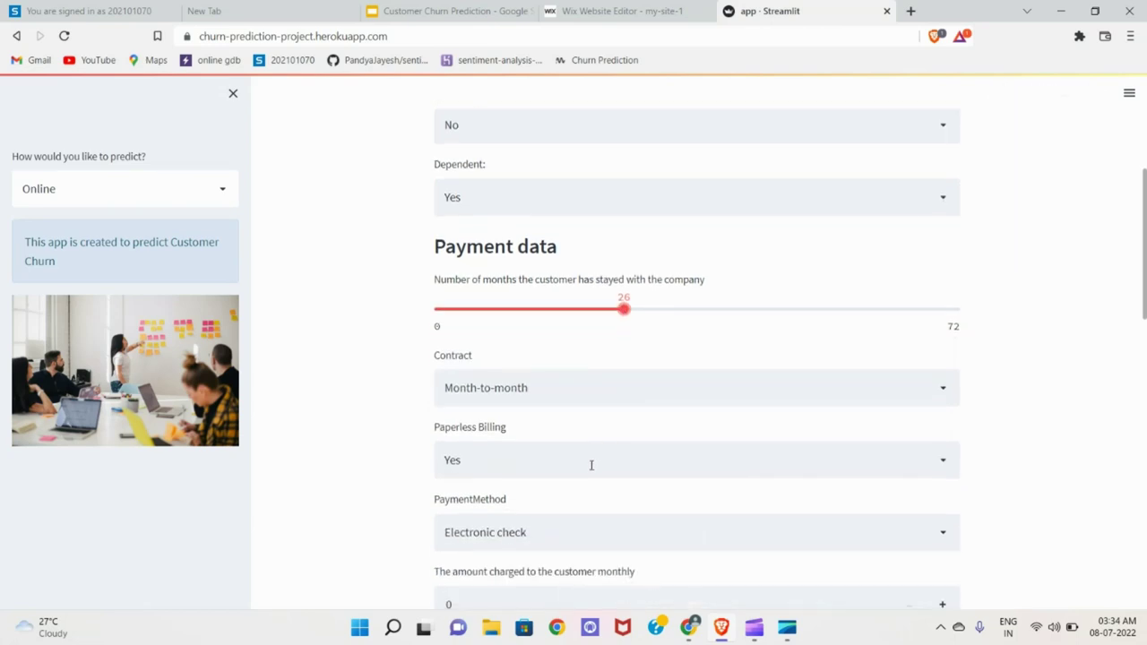
scroll(591, 465, "down", 4)
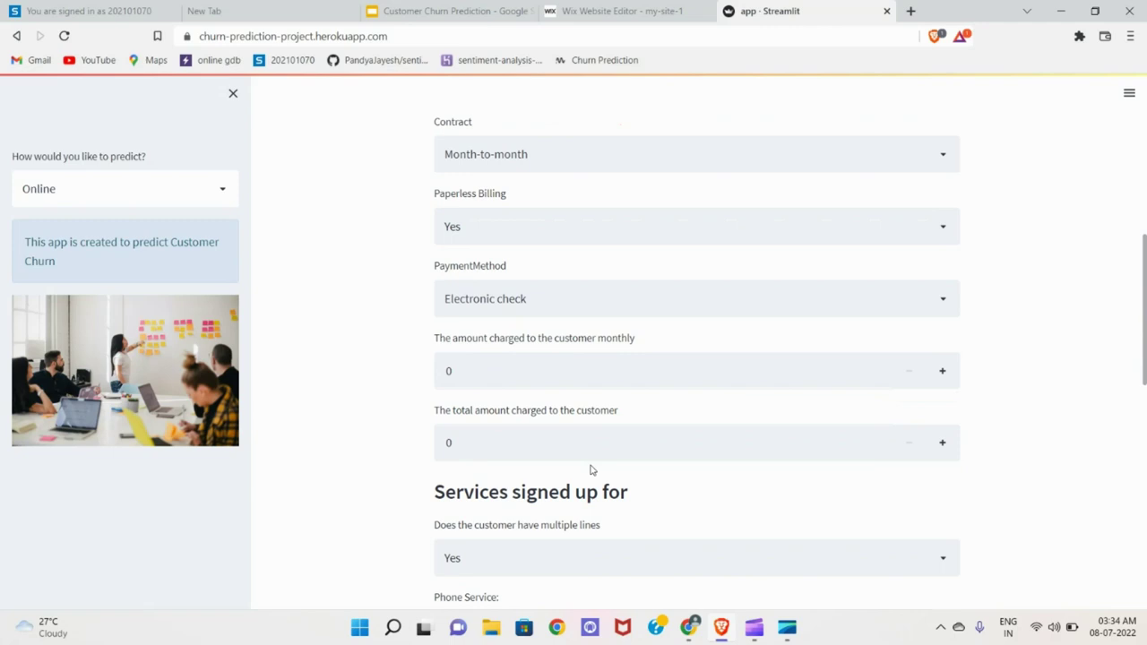
scroll(590, 469, "down", 1)
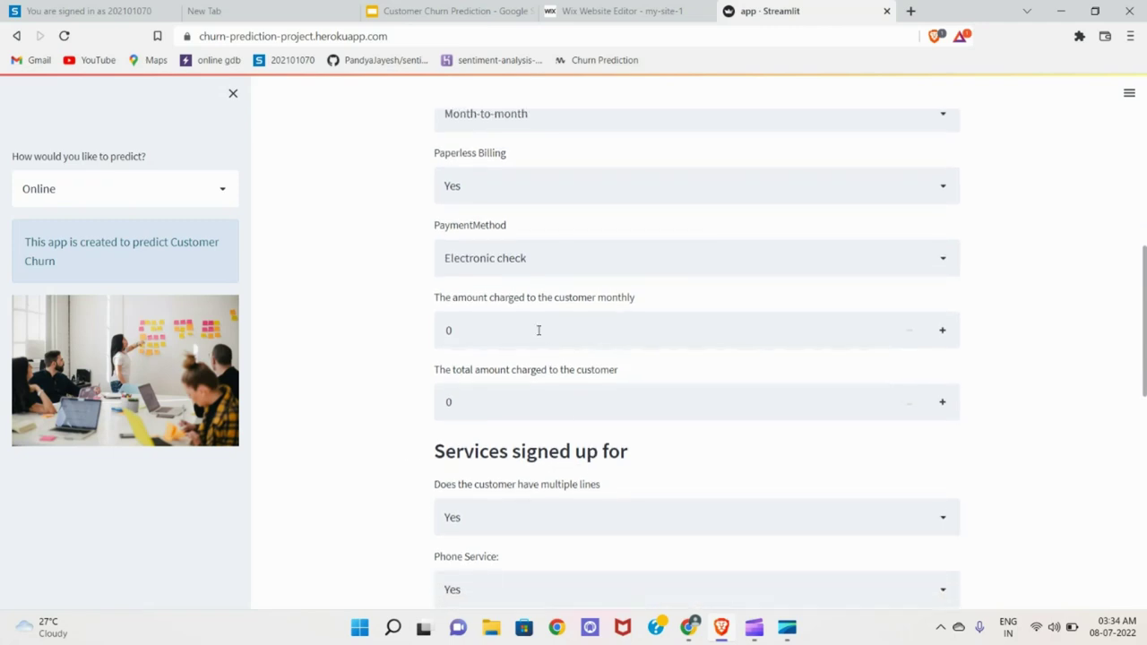
Replace the monthly charges with 150 and the total charges with 200.
left_click(539, 331)
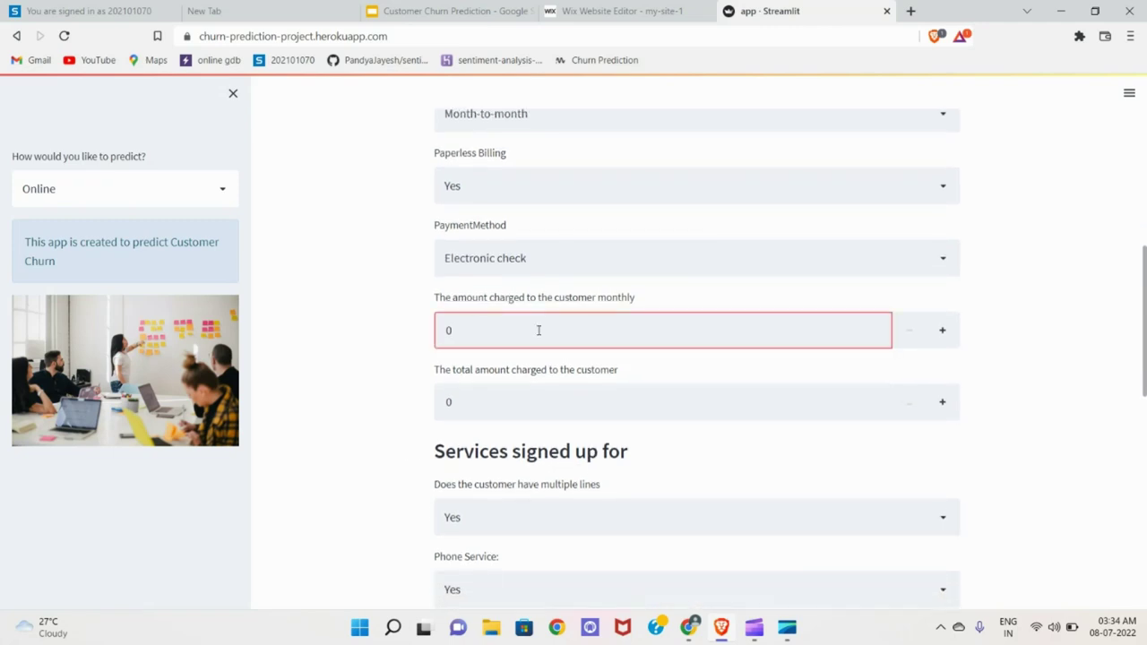
key("BackSpace")
type("150")
left_click(553, 398)
key("BackSpace")
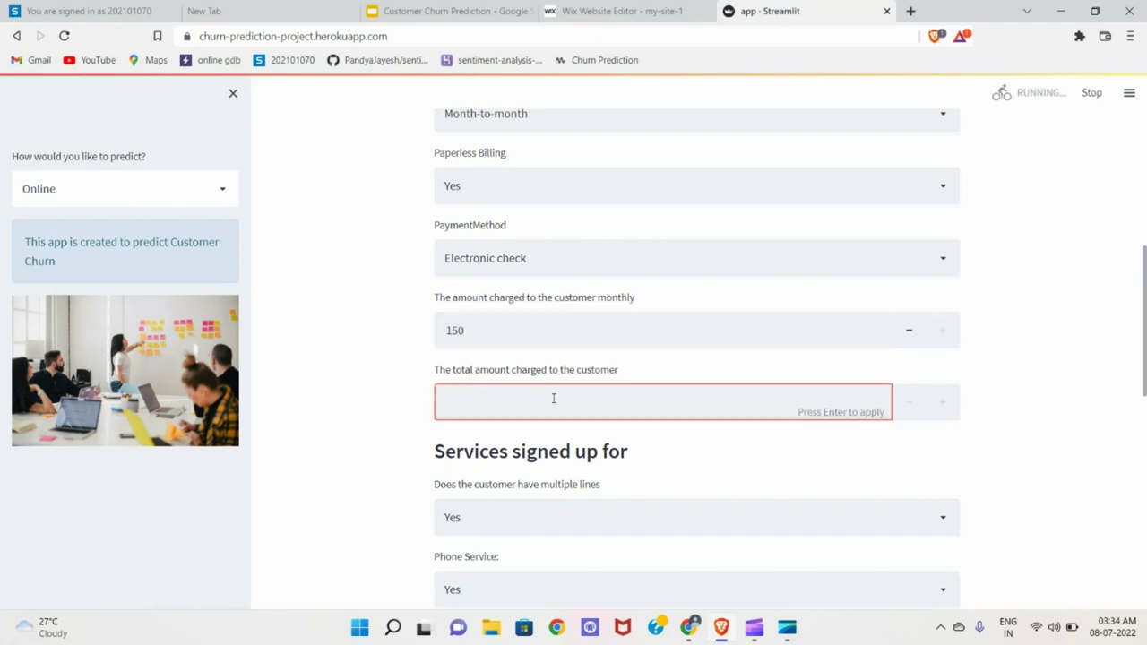
type("200")
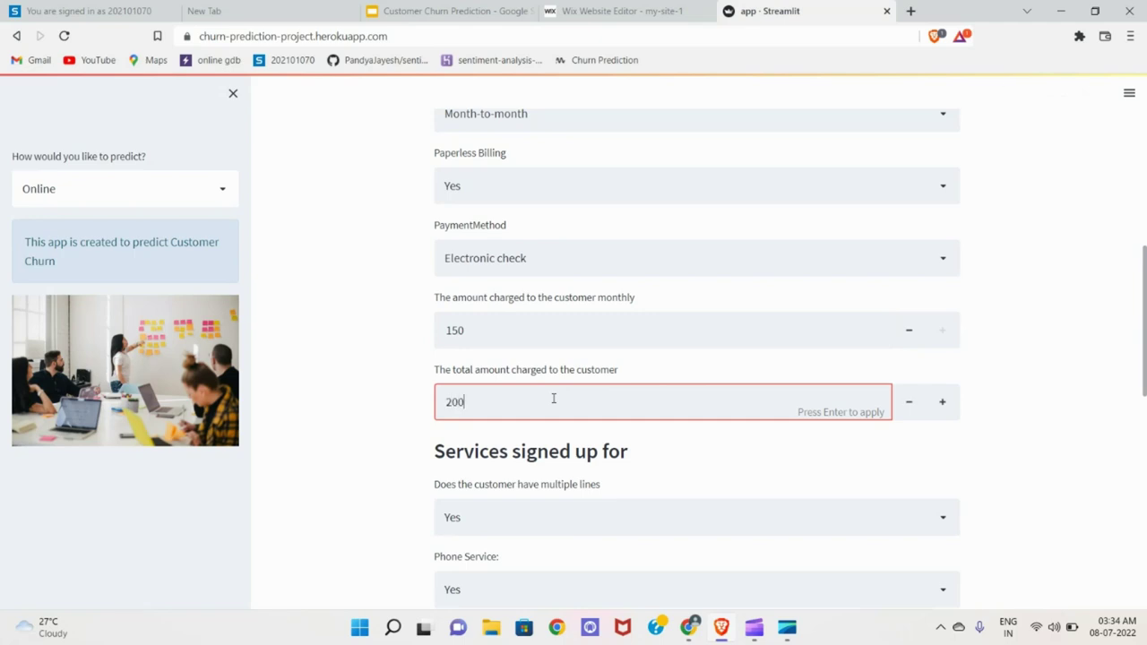
Keep multiple lines as Yes and set internet service to Fiber optic.
left_click(546, 514)
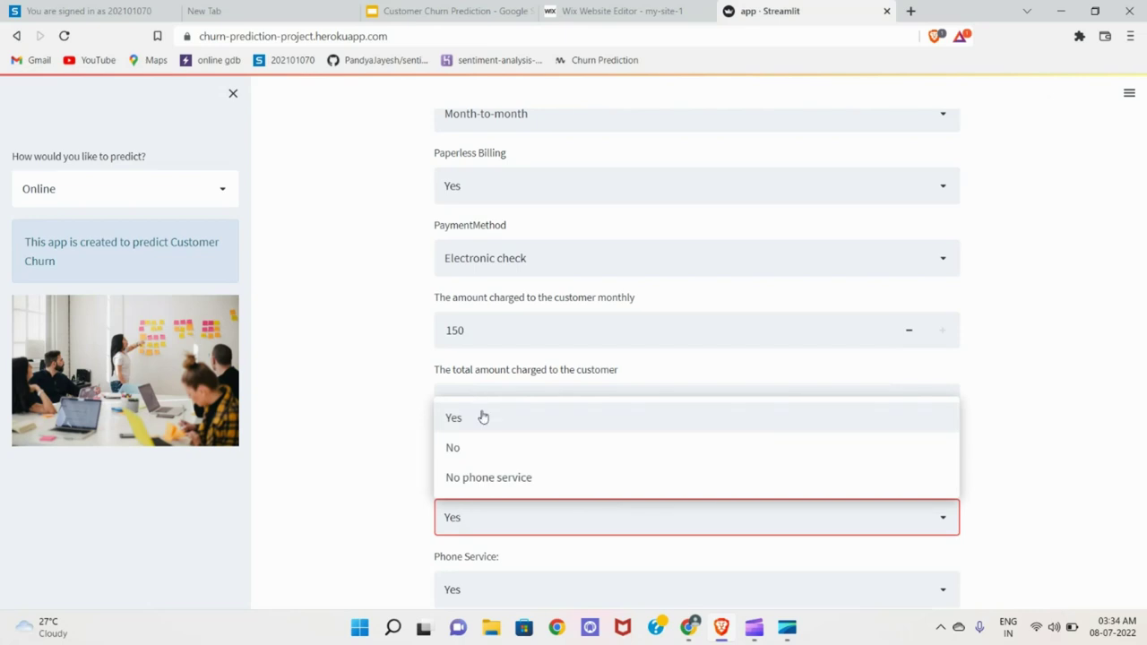
left_click(481, 415)
scroll(539, 477, "down", 4)
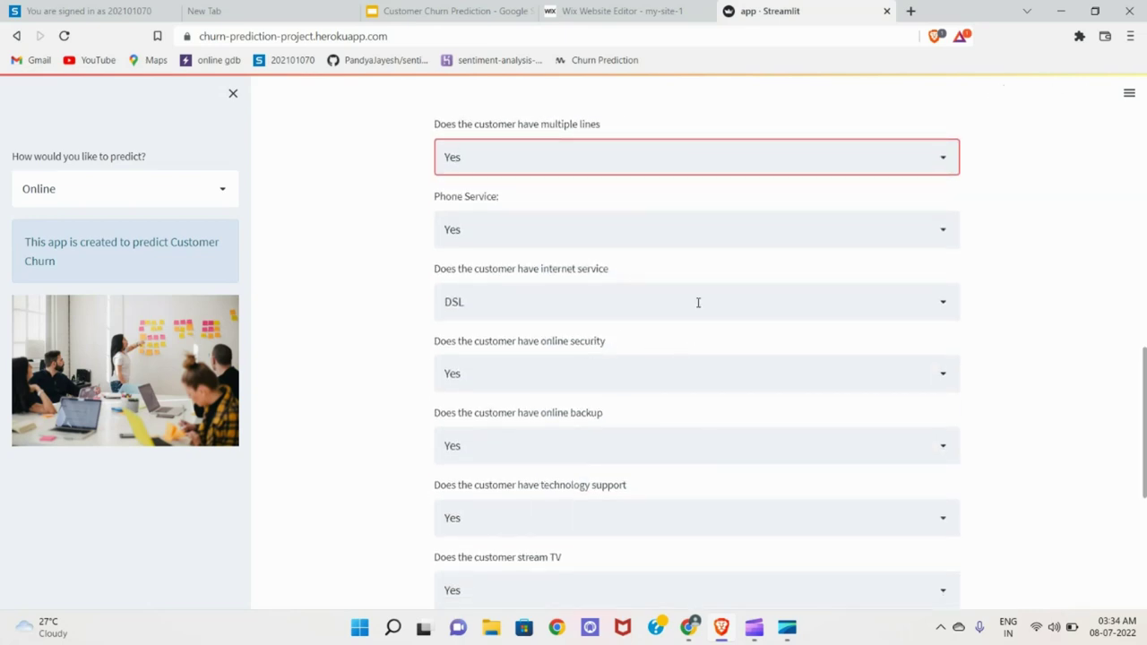
left_click(698, 302)
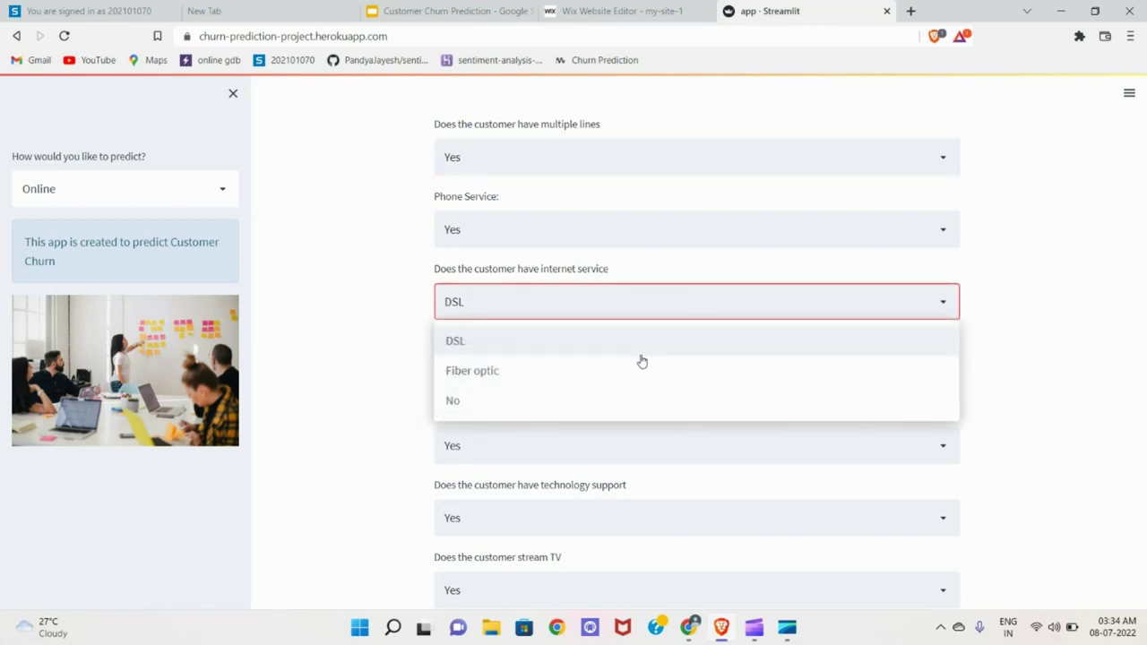
left_click(631, 378)
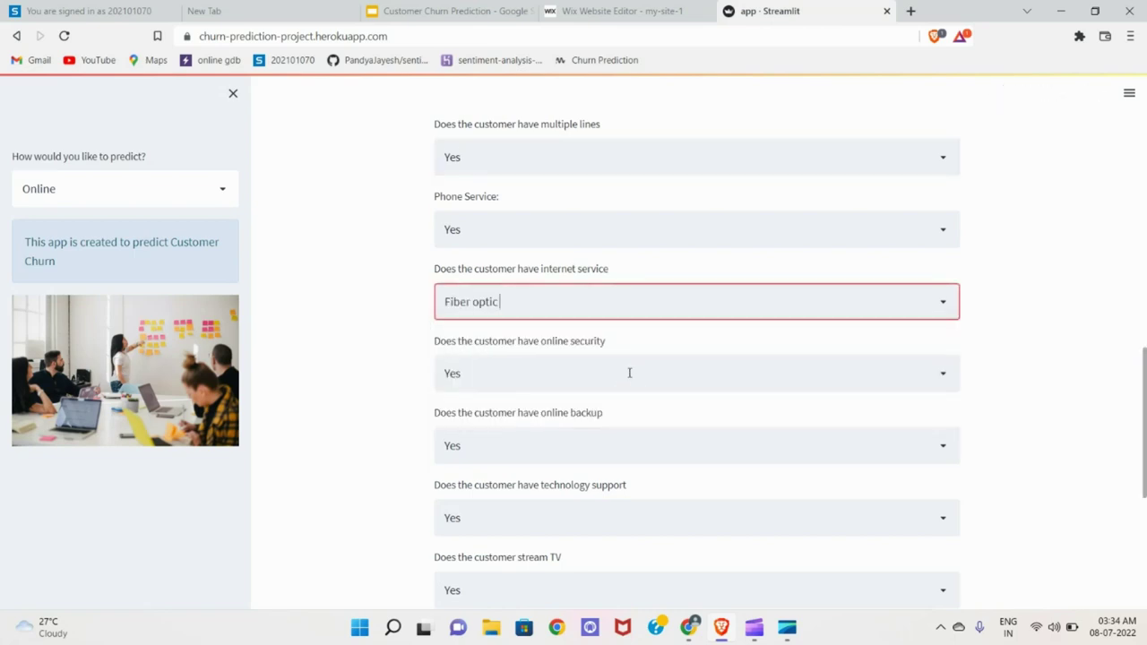
scroll(629, 373, "down", 1)
scroll(629, 377, "down", 1)
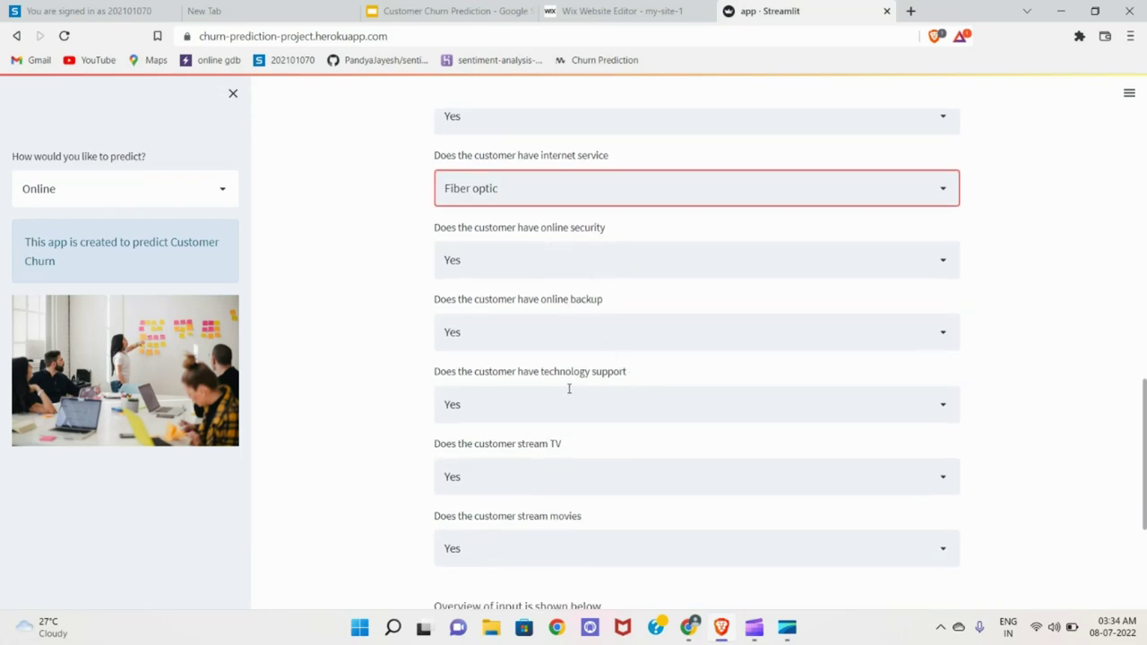
scroll(630, 458, "down", 1)
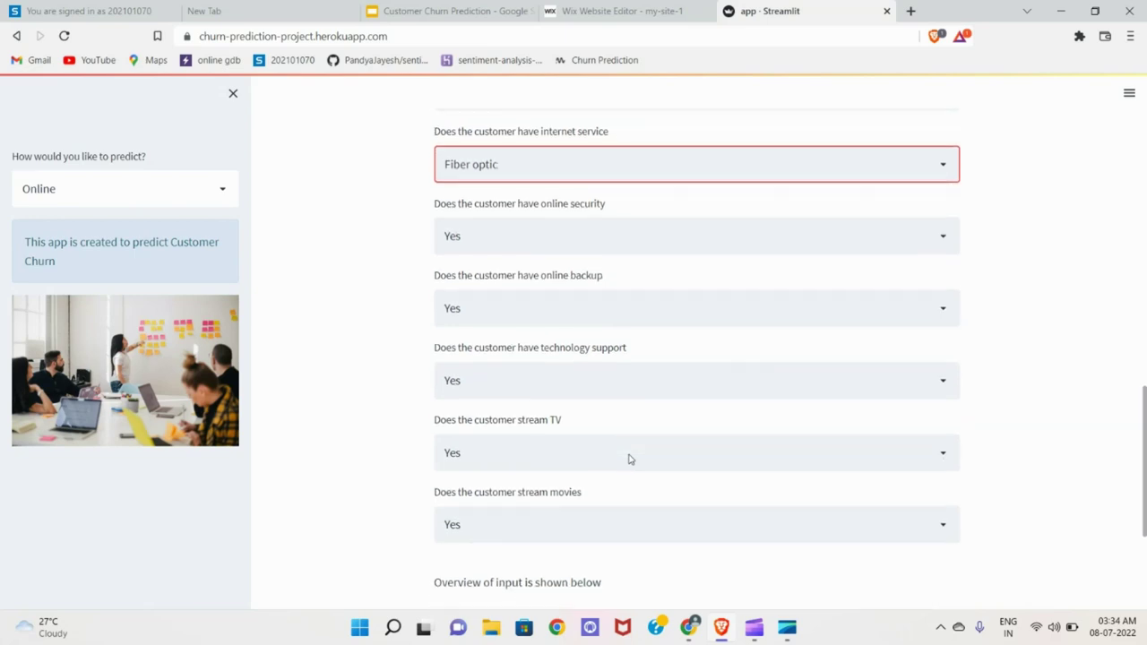
scroll(630, 459, "down", 1)
scroll(630, 458, "down", 2)
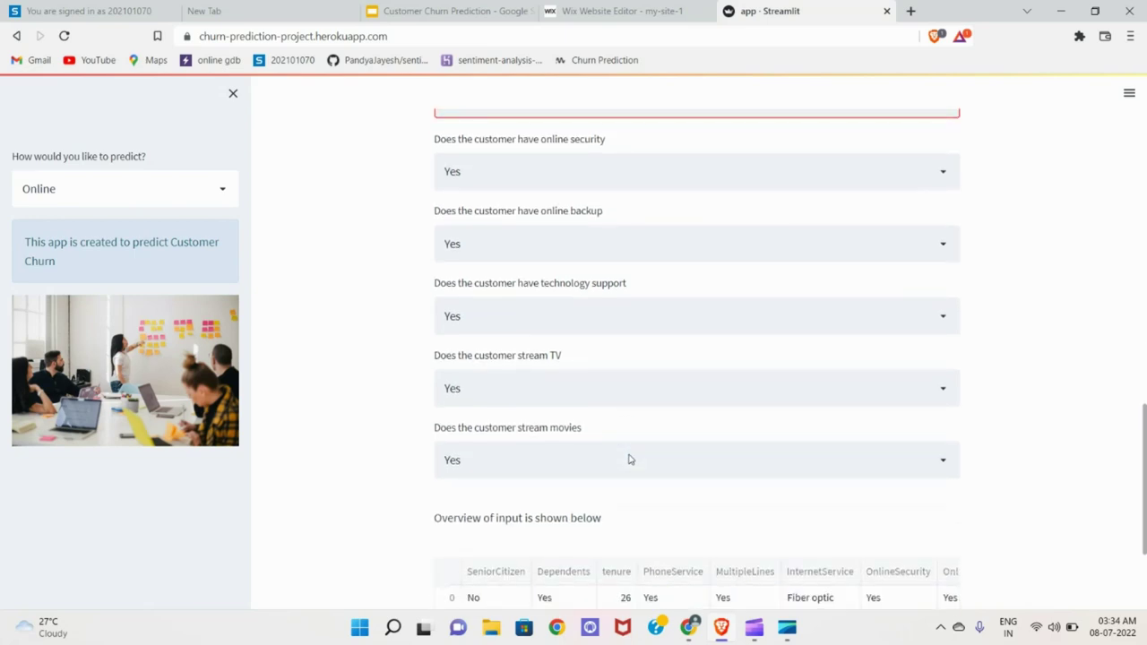
scroll(630, 459, "down", 4)
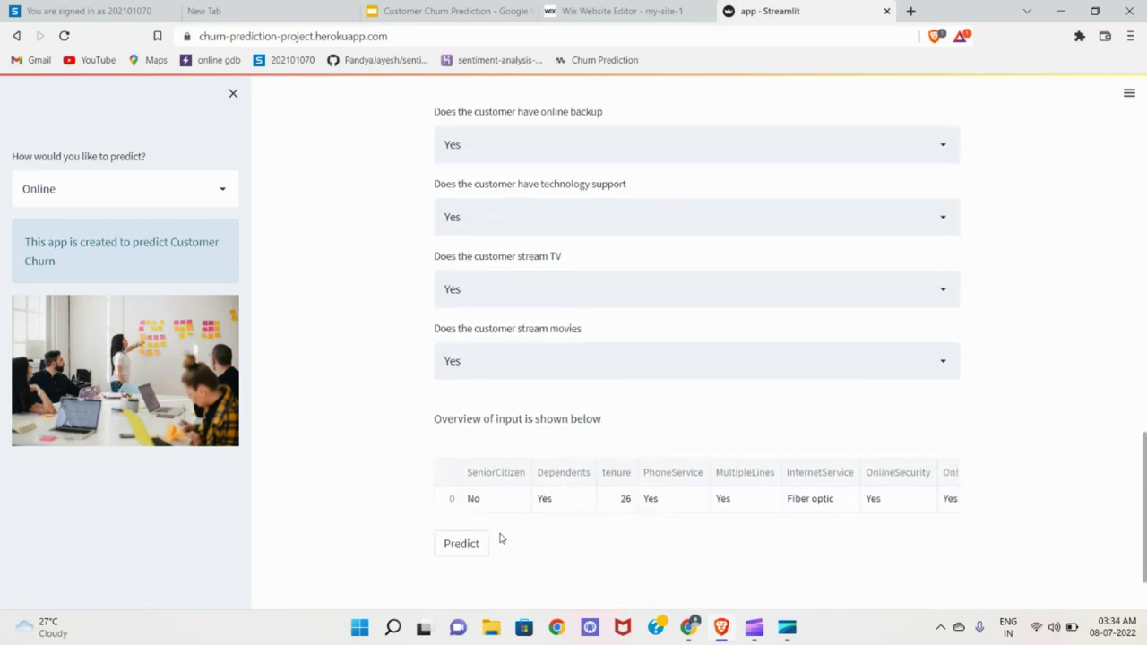
Run Predict to get the verdict 'Yes, the customer will terminate the service', then return to the top.
left_click(462, 544)
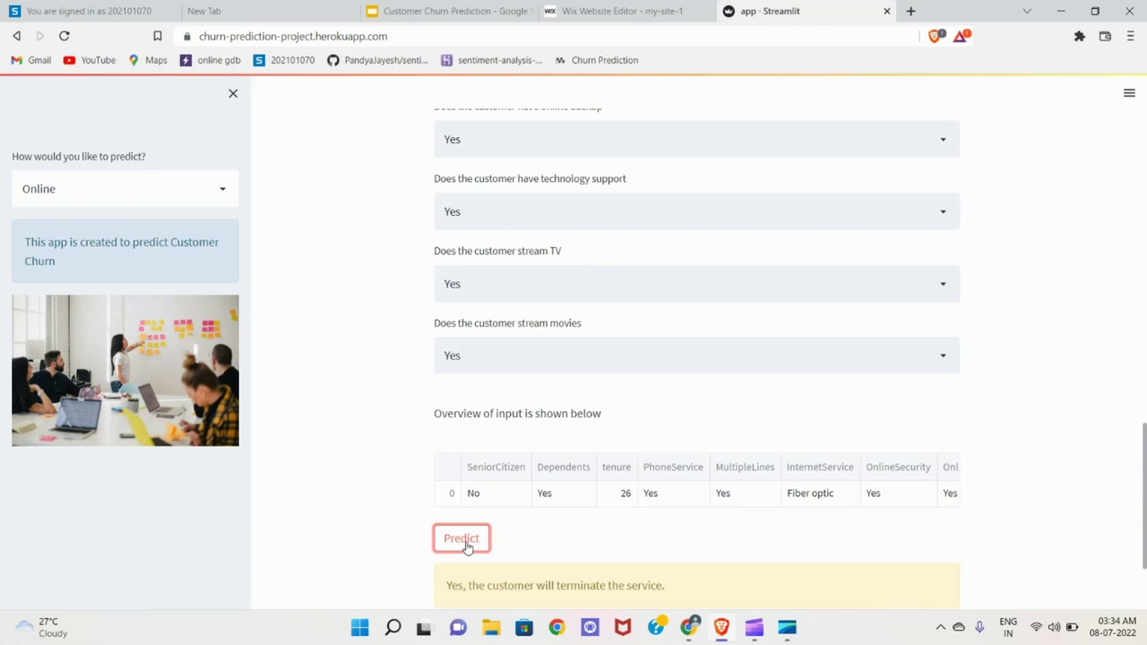
scroll(465, 547, "up", 9)
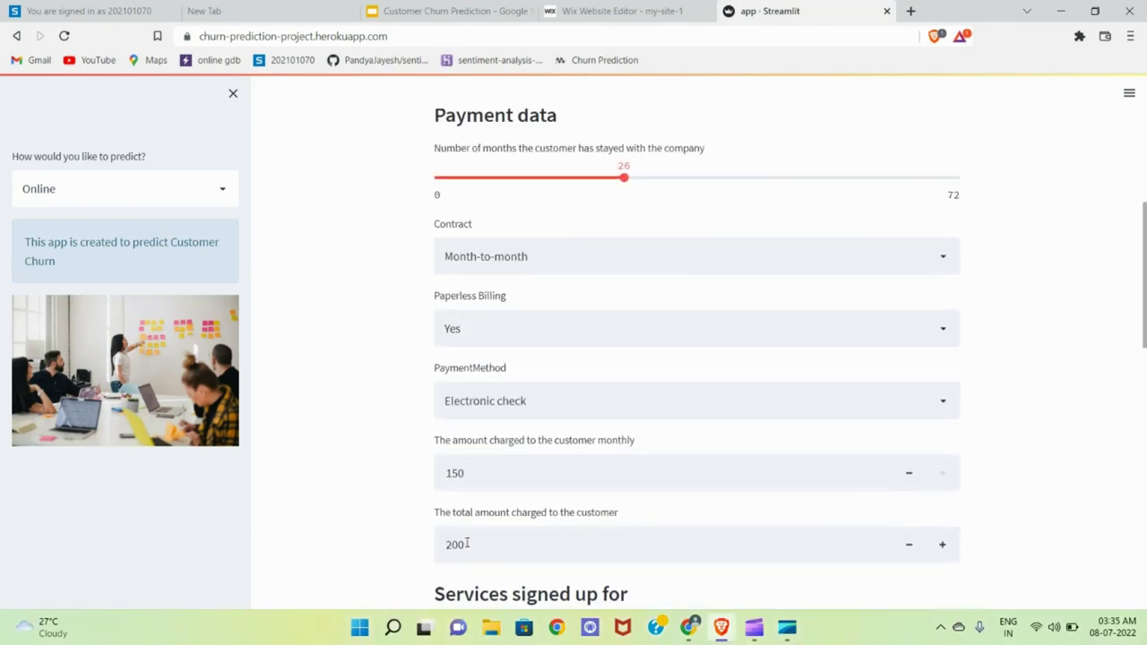
scroll(466, 543, "up", 5)
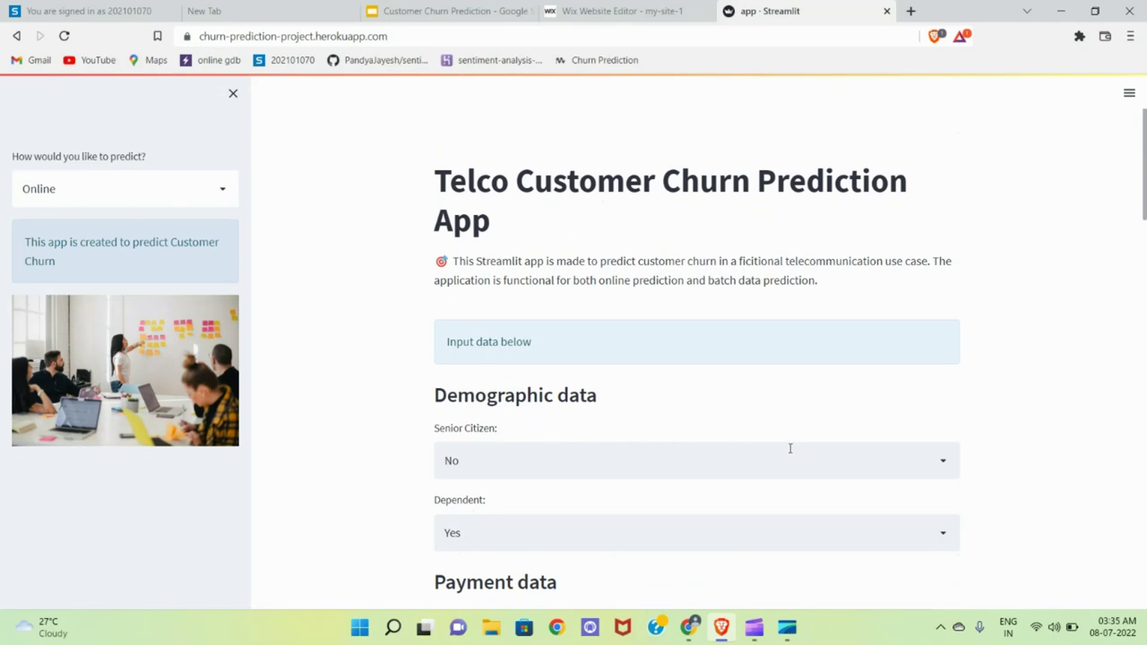
Mark the customer as a senior citizen with no dependents.
left_click(941, 464)
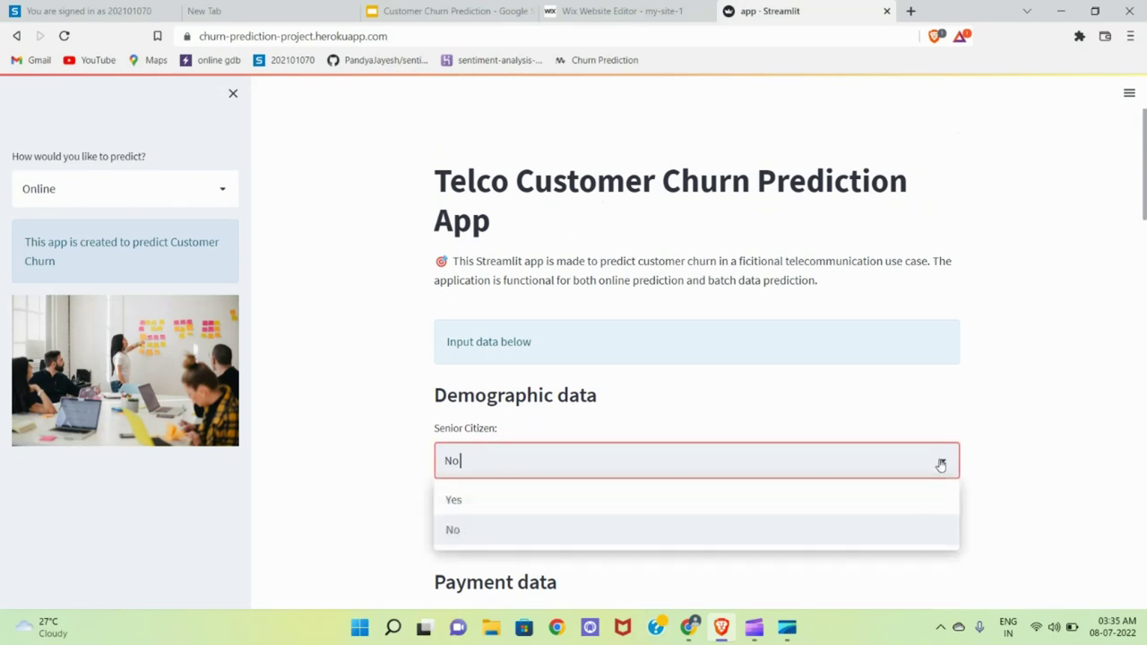
left_click(515, 502)
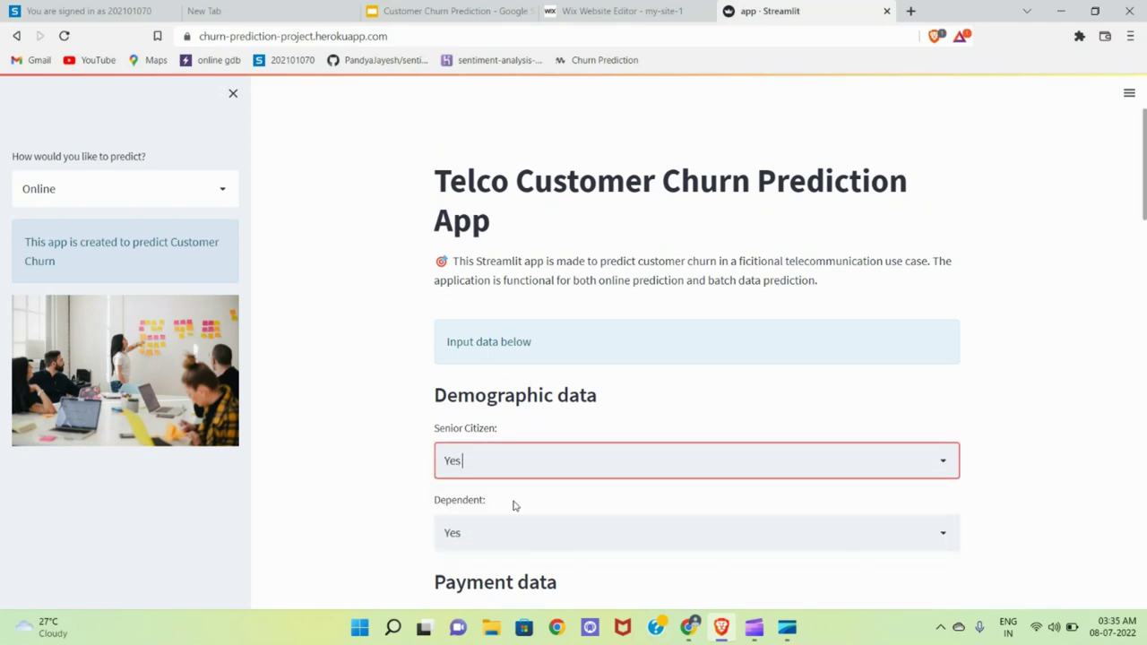
left_click(525, 540)
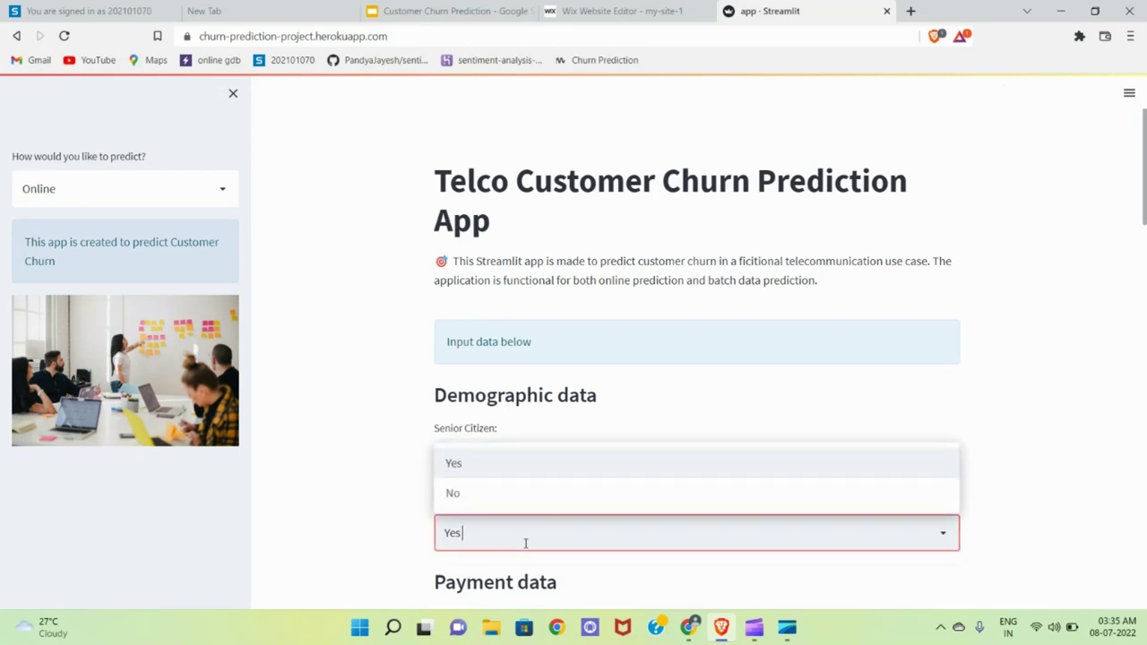
left_click(505, 491)
scroll(503, 488, "down", 4)
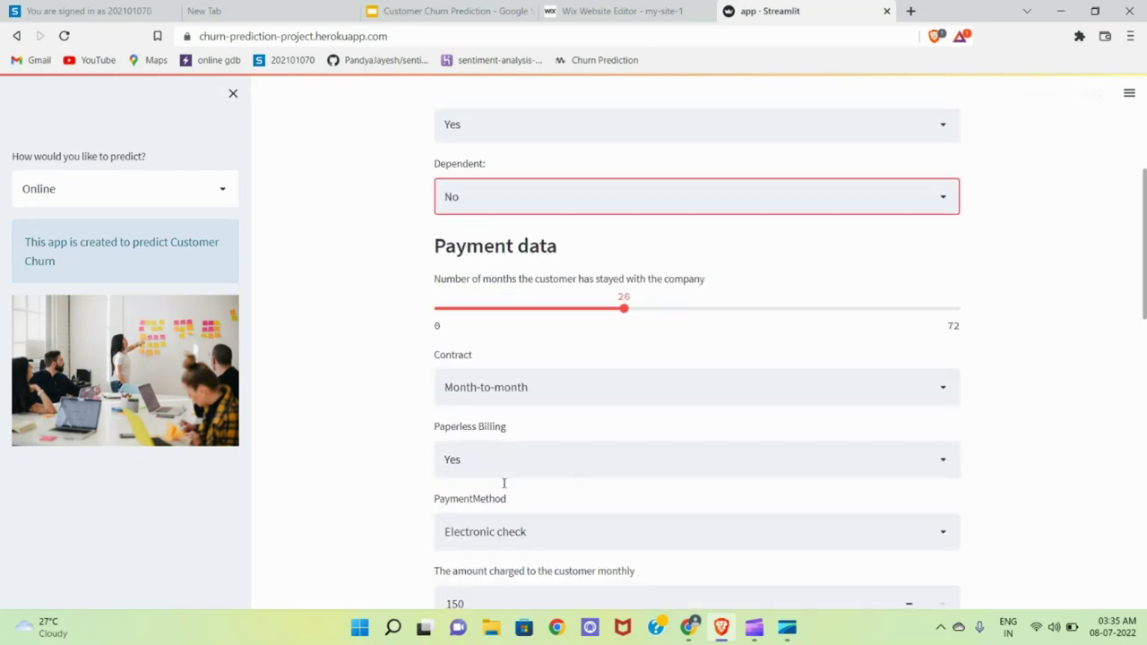
Set contract to One year, tenure to 41 months, and payment method to Mailed check.
left_click(654, 367)
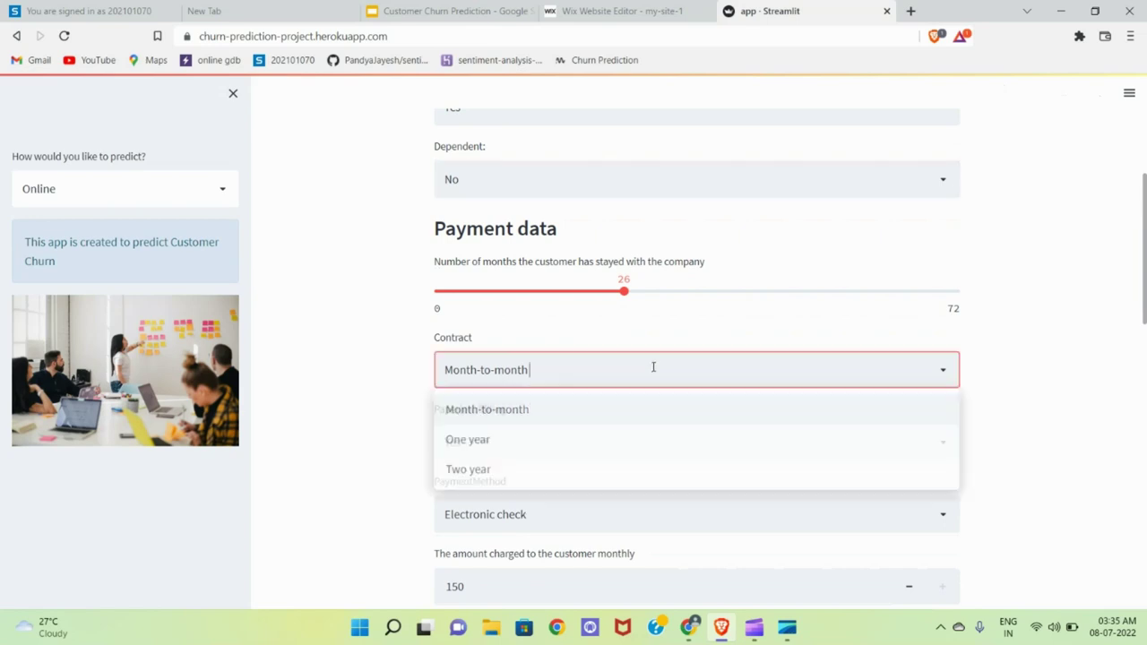
left_click(538, 441)
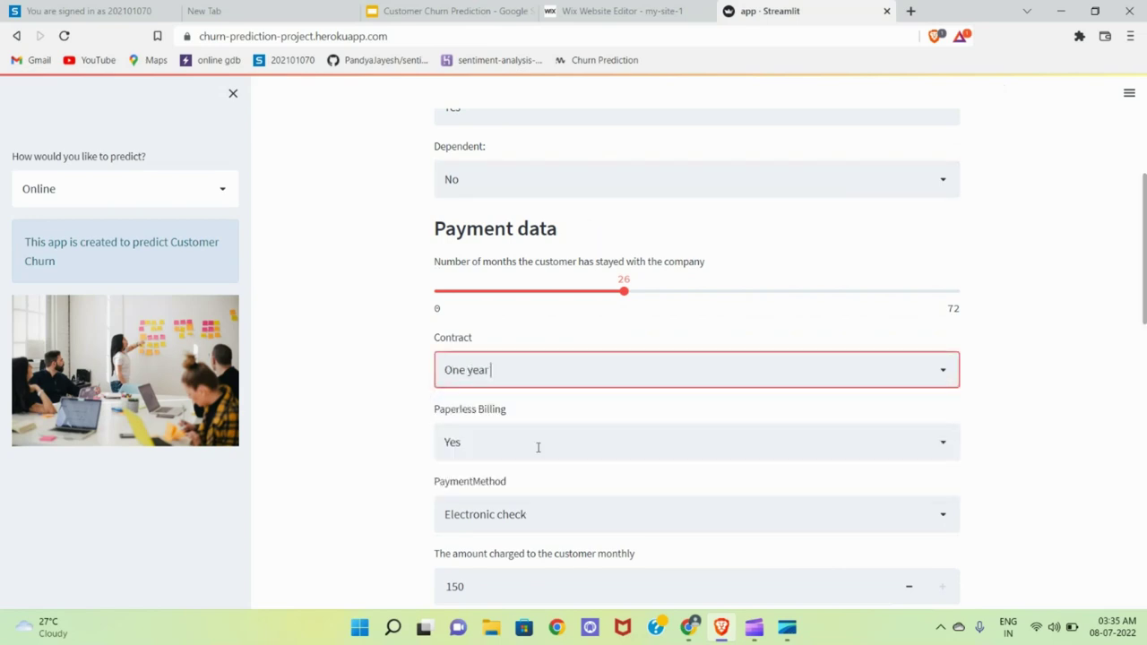
left_click(732, 294)
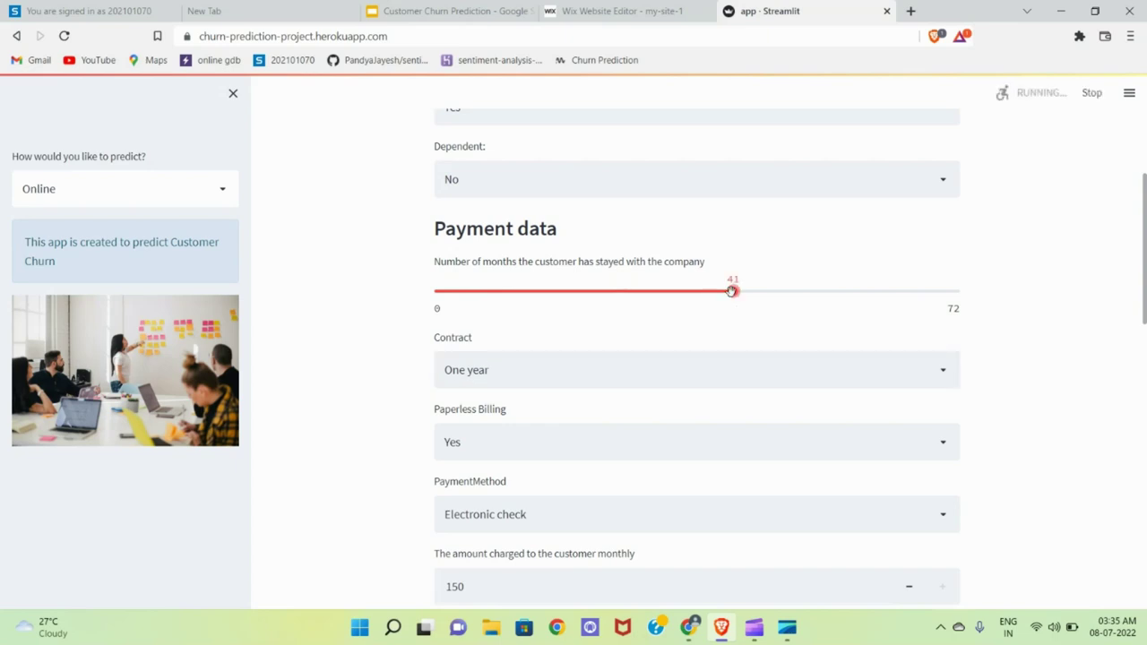
scroll(571, 409, "down", 1)
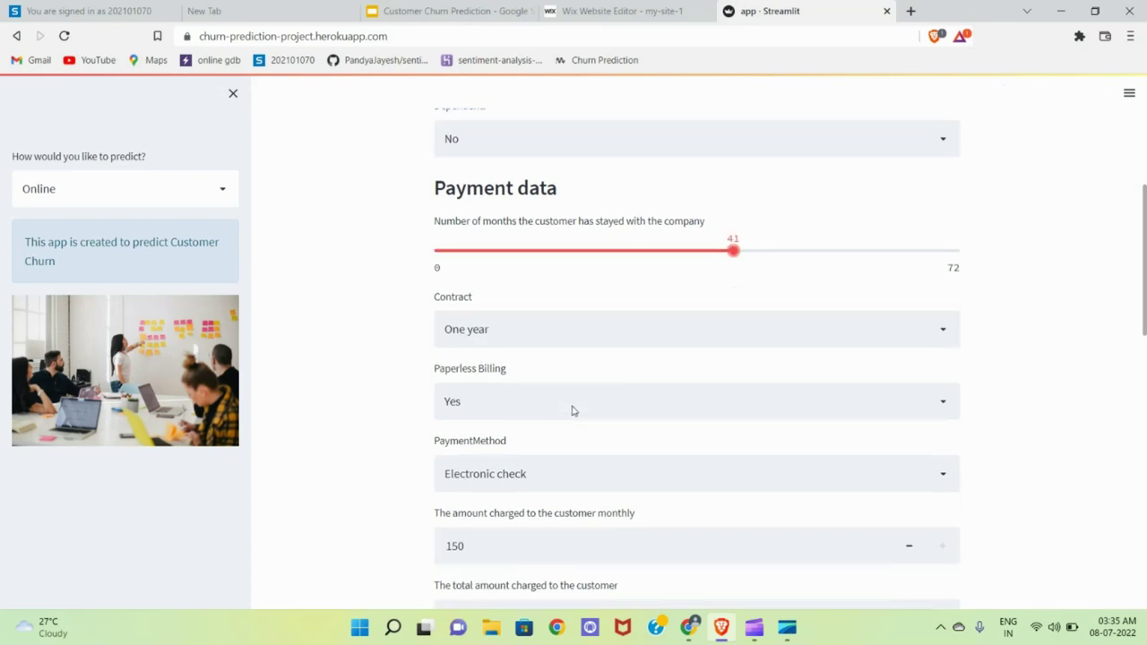
left_click(572, 406)
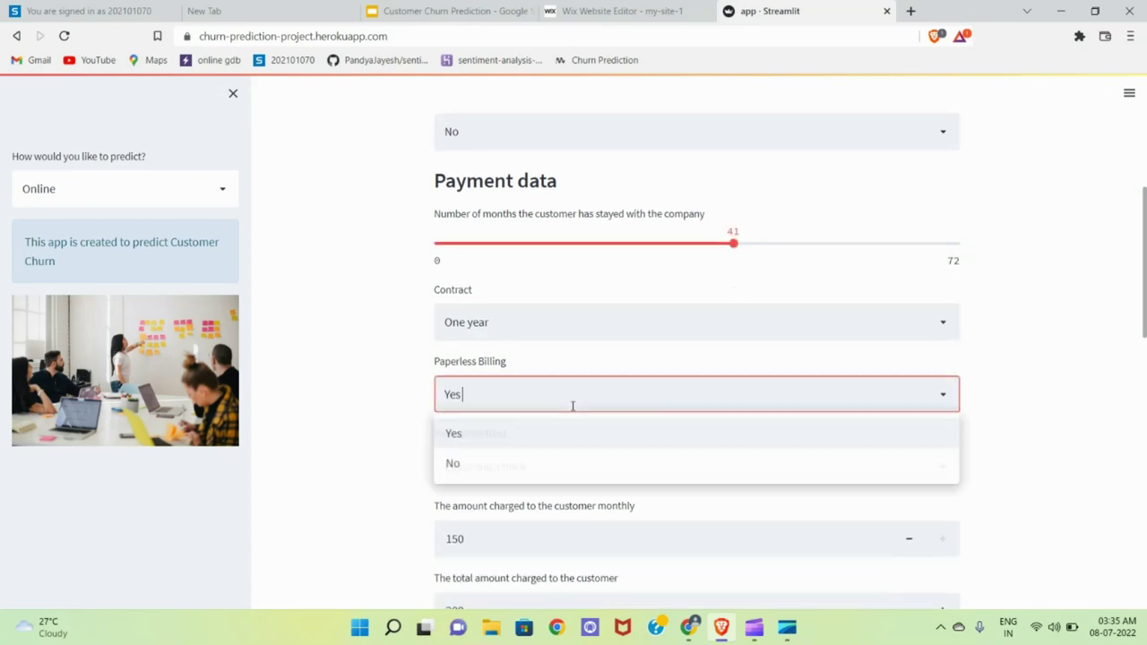
left_click(686, 536)
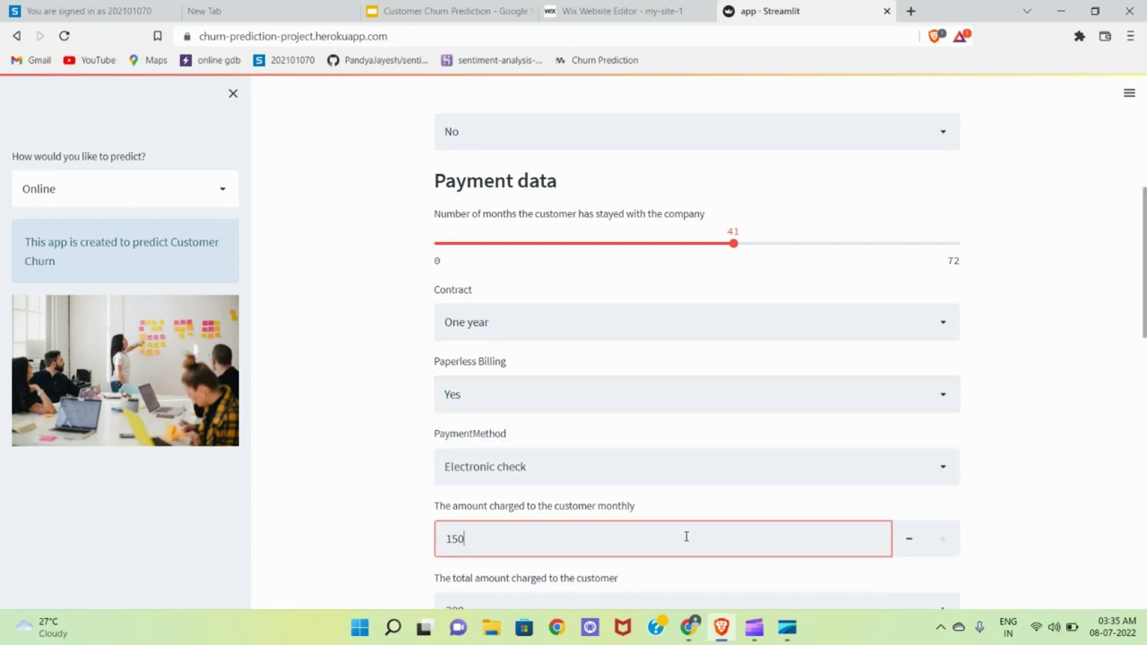
left_click(683, 473)
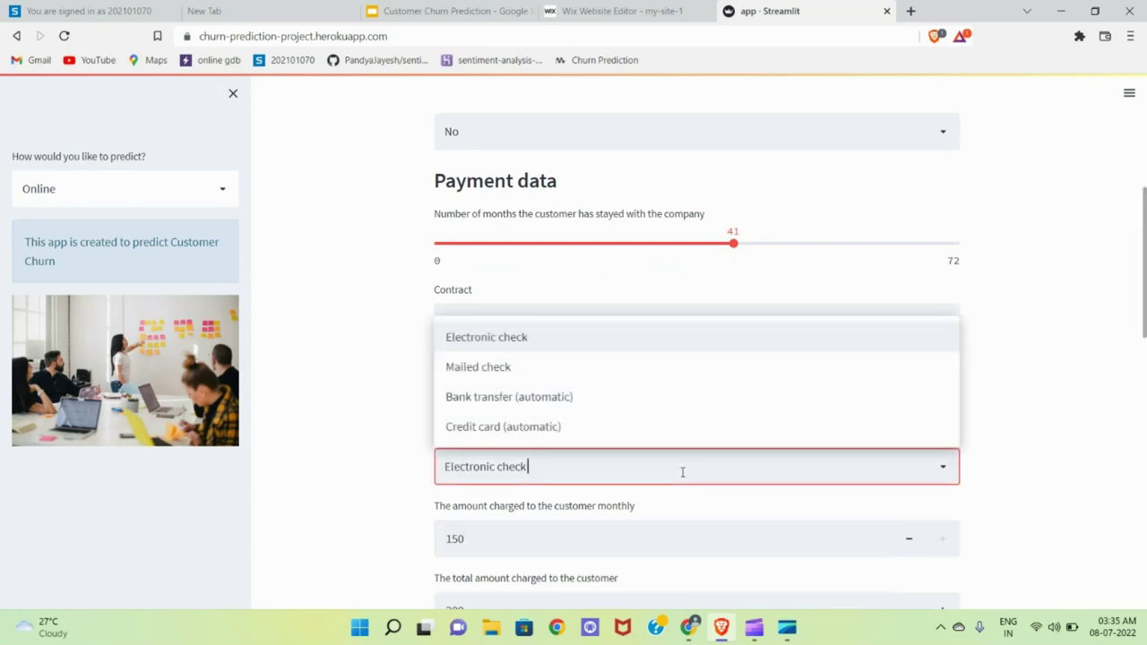
left_click(581, 360)
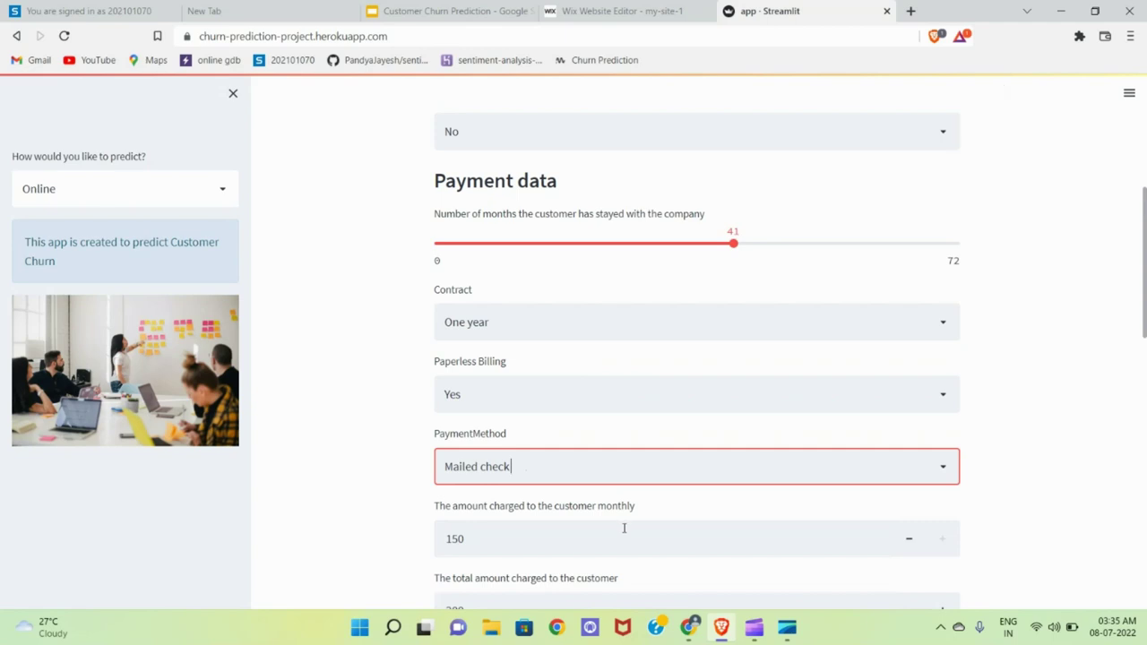
Set multiple lines to No, keep phone service Yes, and set internet service to No.
scroll(624, 529, "down", 3)
scroll(625, 529, "down", 3)
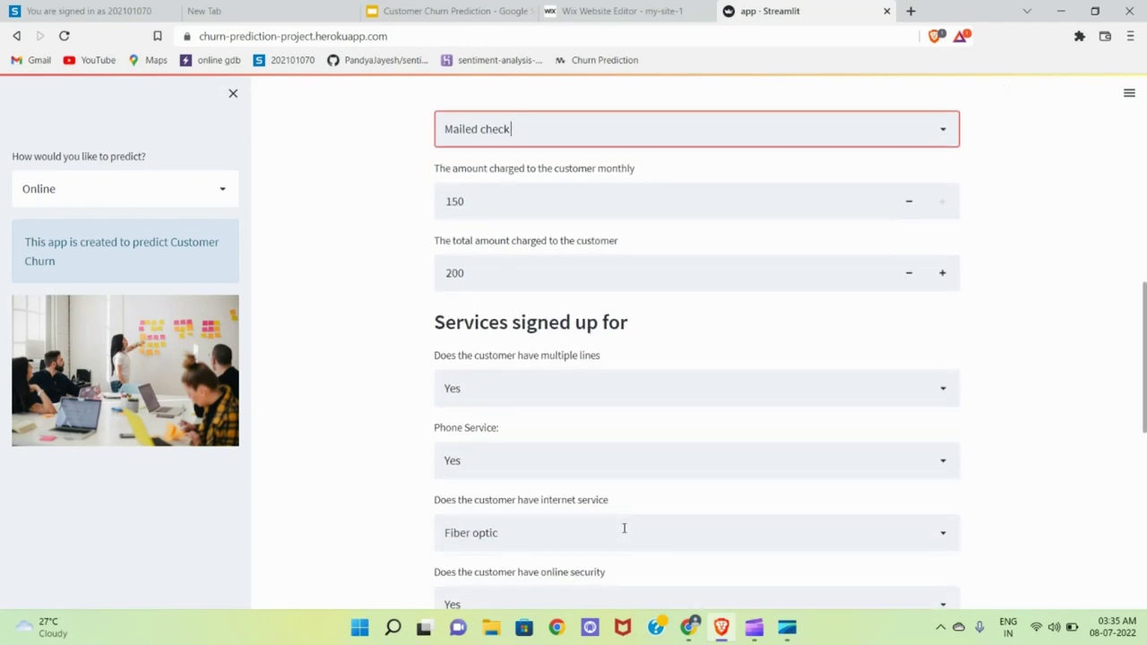
scroll(625, 528, "down", 2)
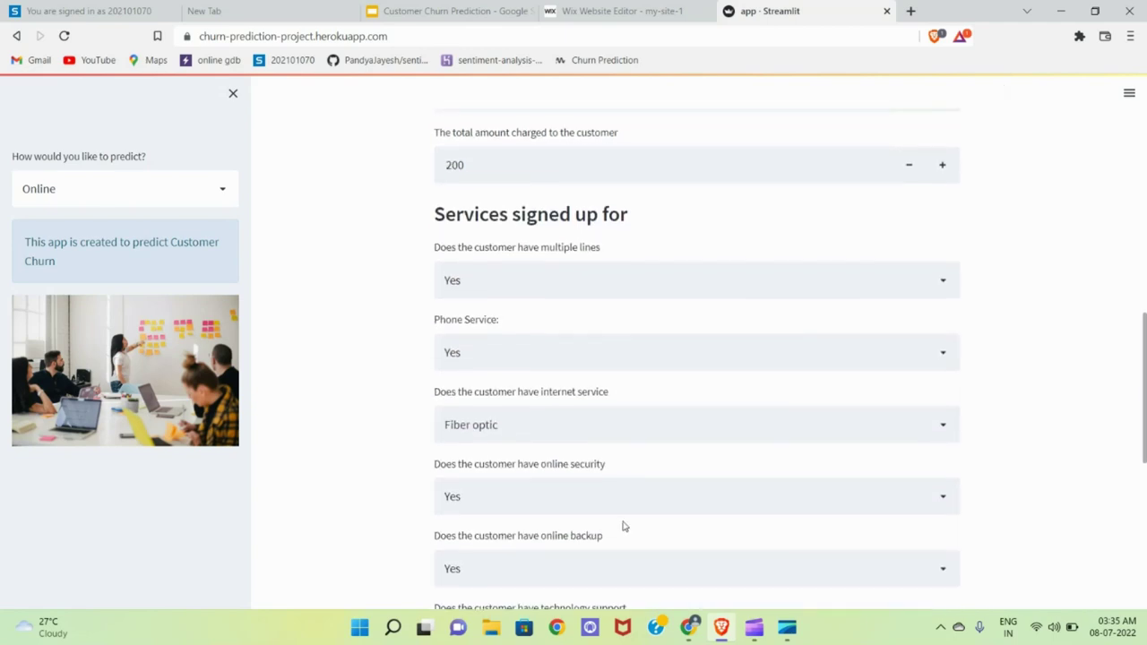
left_click(688, 281)
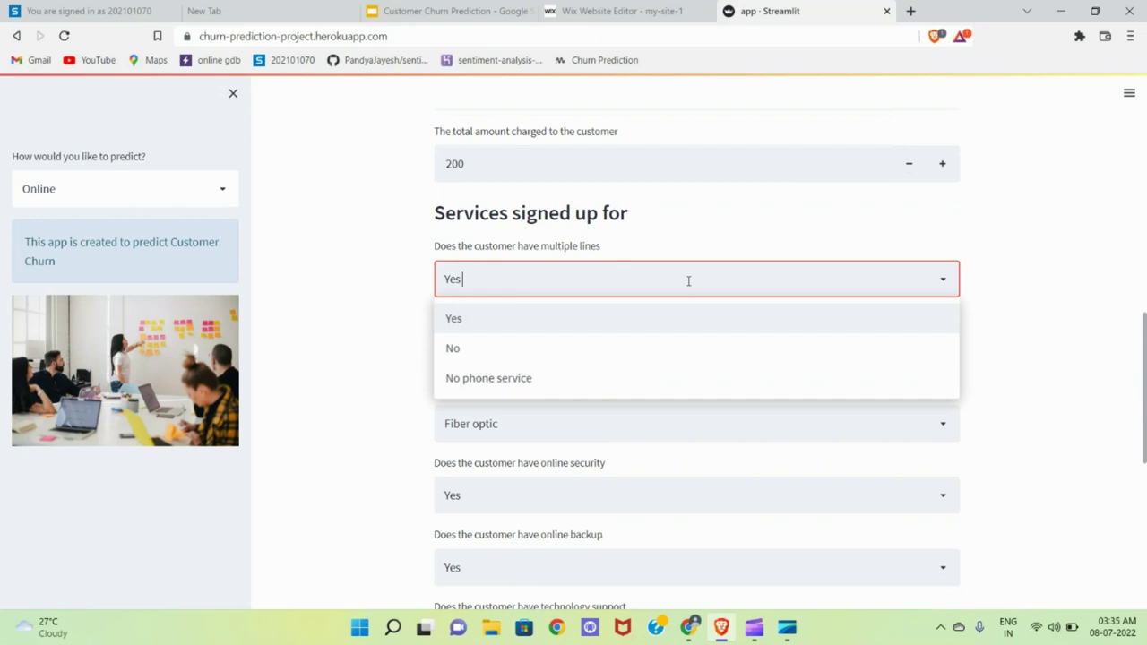
left_click(620, 353)
left_click(619, 351)
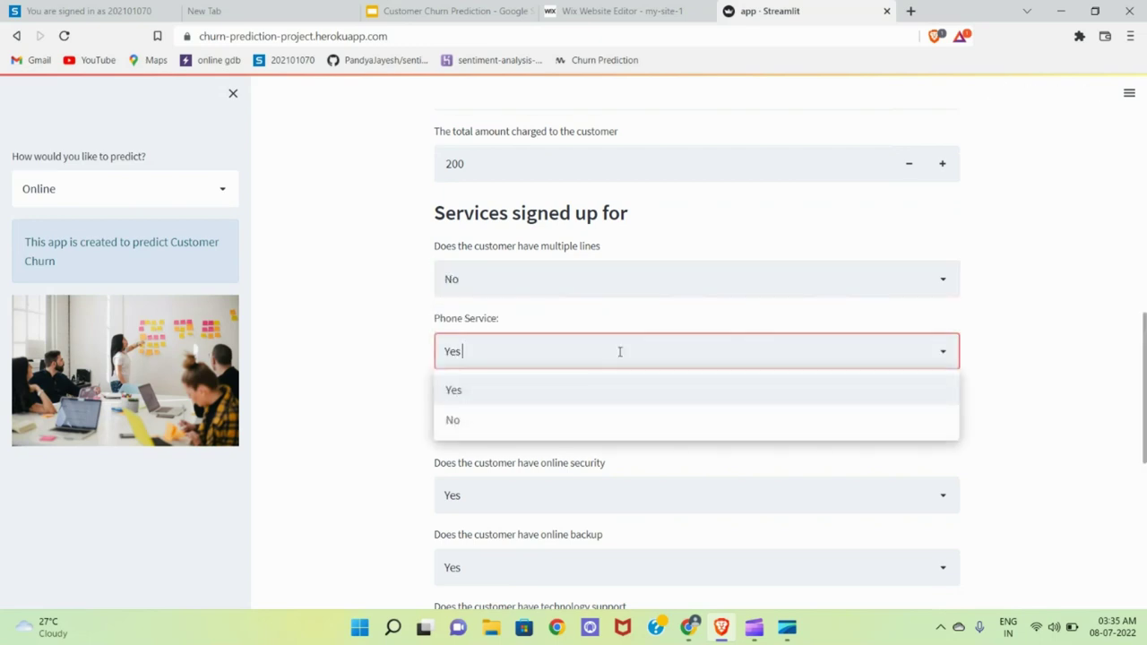
left_click(519, 397)
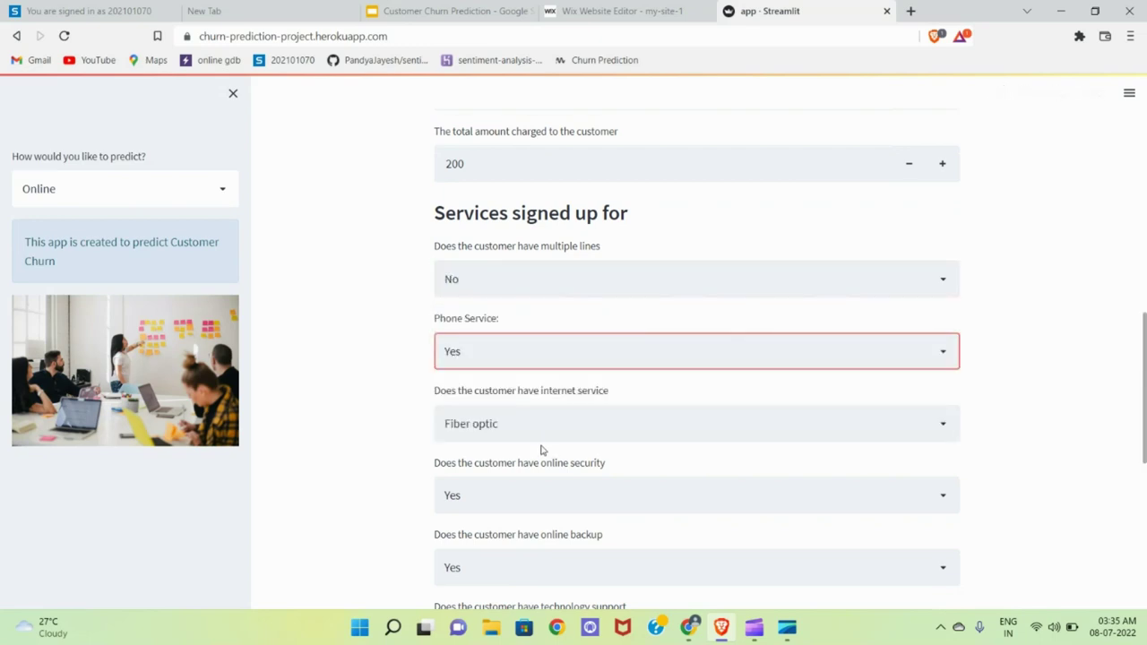
left_click(548, 429)
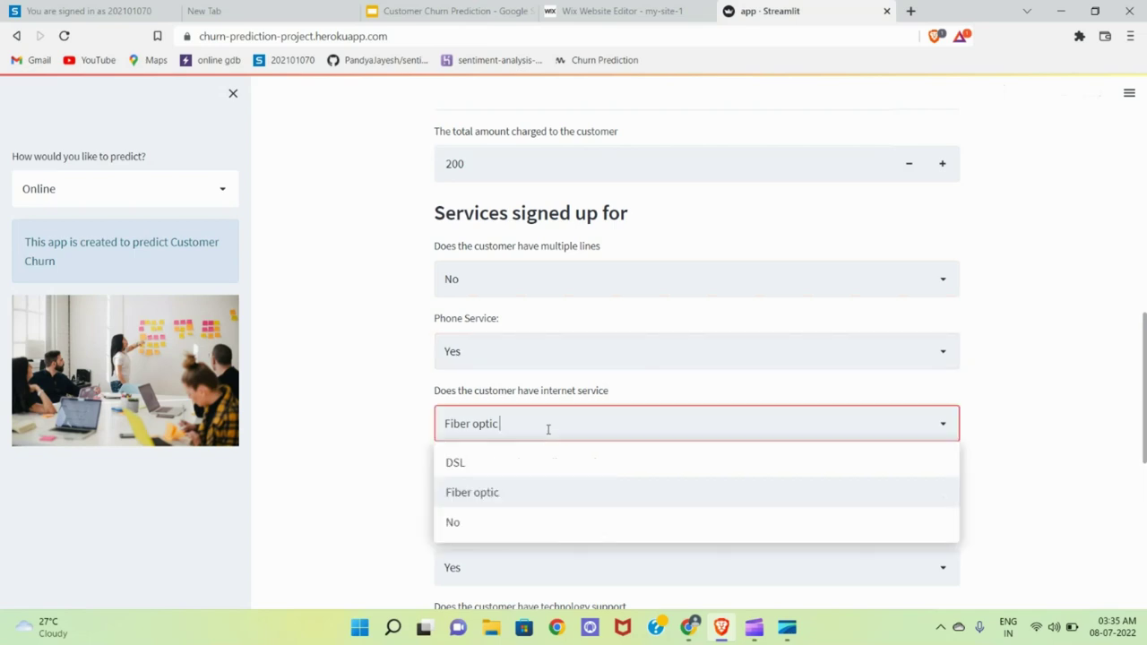
left_click(494, 520)
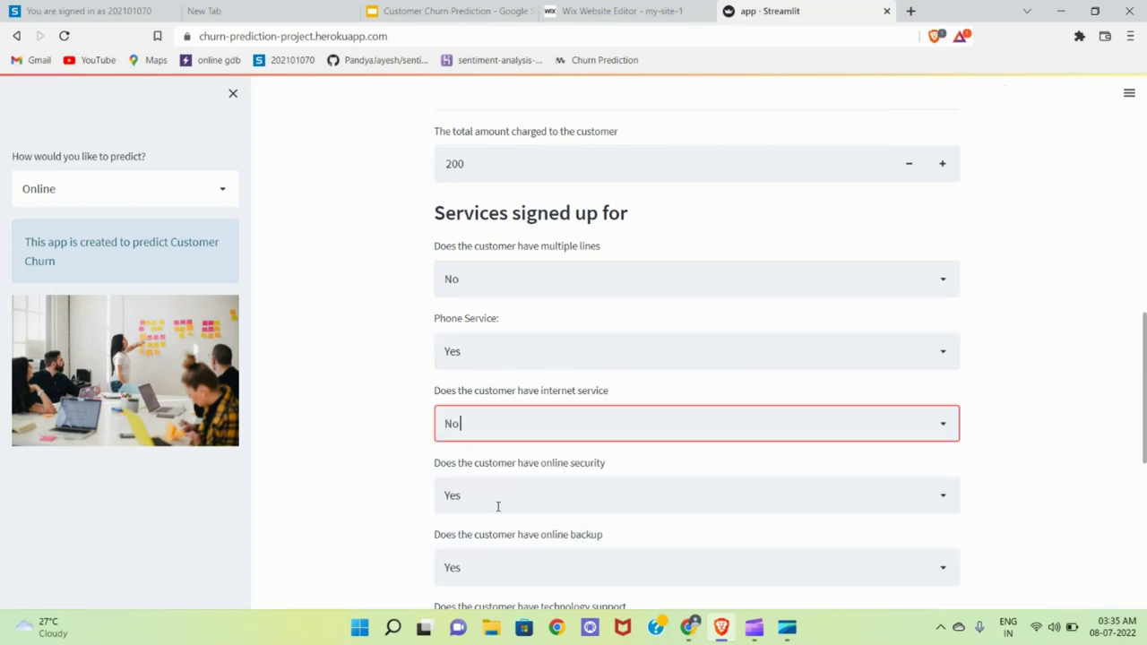
Keep online security as Yes and set online backup and technology support to No.
left_click(498, 507)
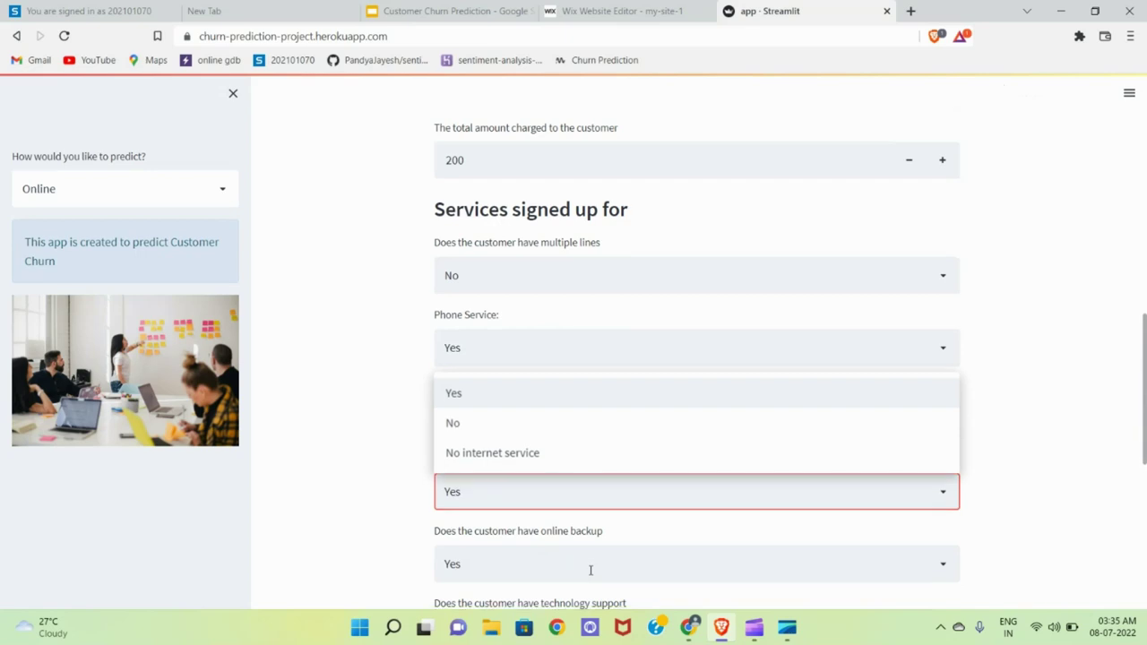
scroll(591, 577, "down", 1)
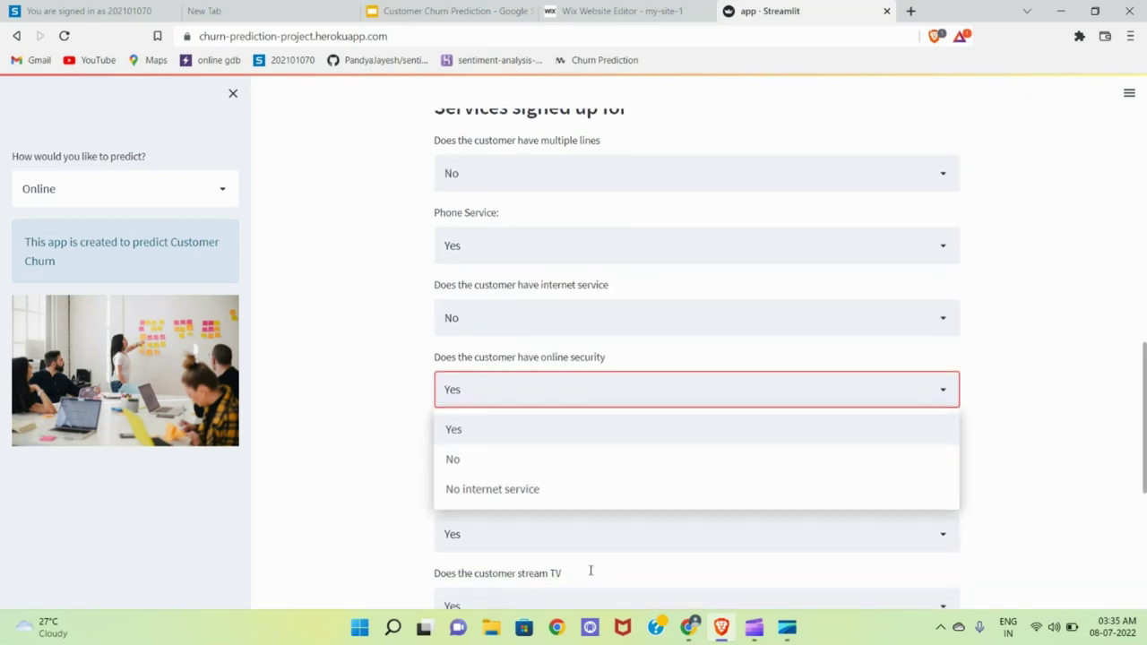
left_click(391, 470)
left_click(475, 456)
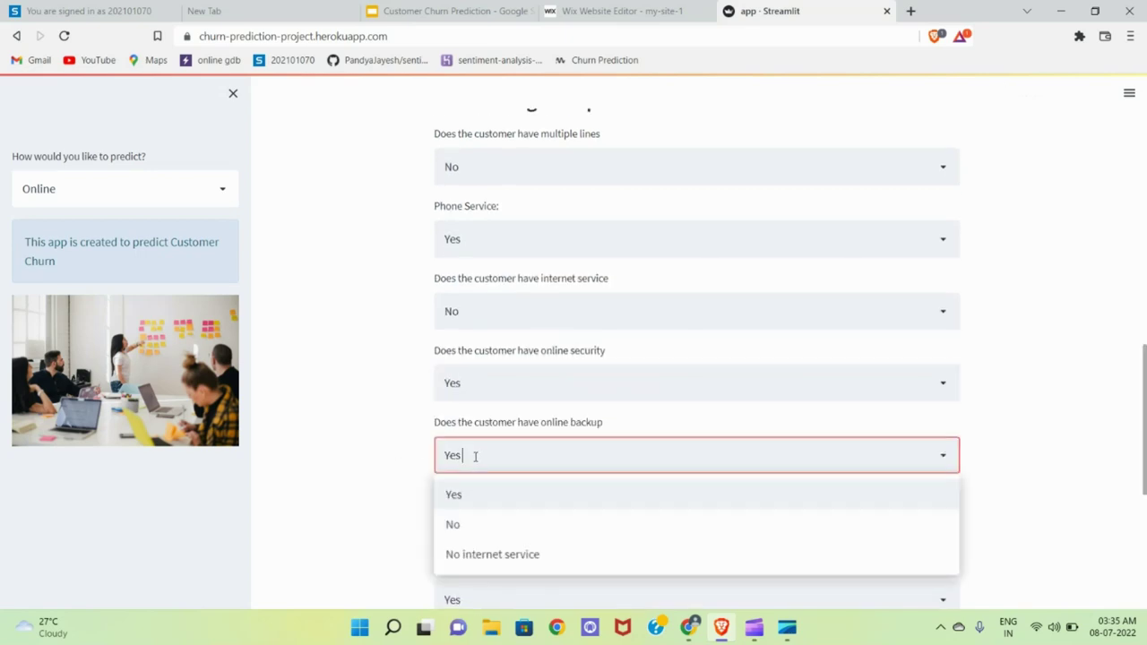
left_click(472, 522)
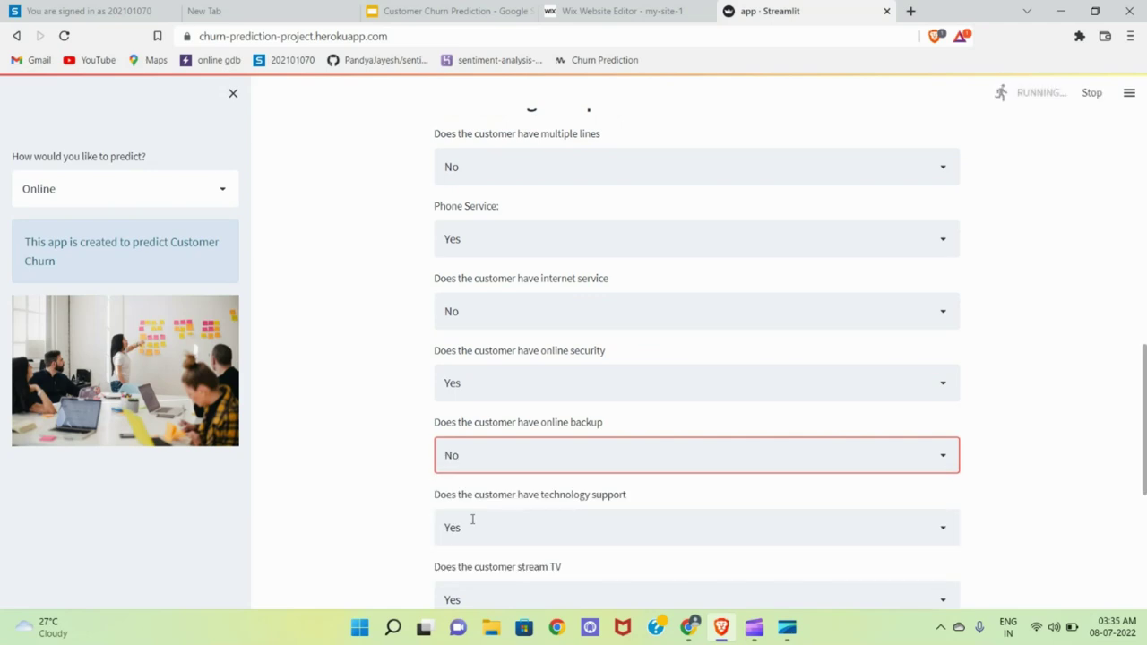
left_click(473, 520)
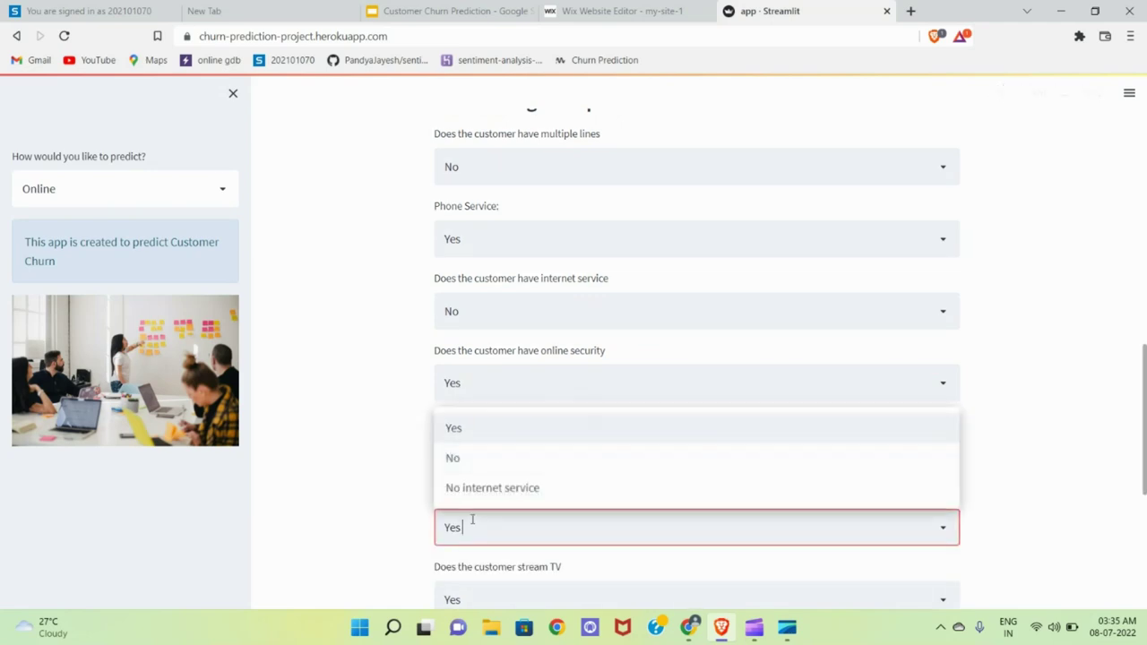
left_click(468, 458)
Set both TV streaming and movie streaming to No.
scroll(468, 462, "down", 2)
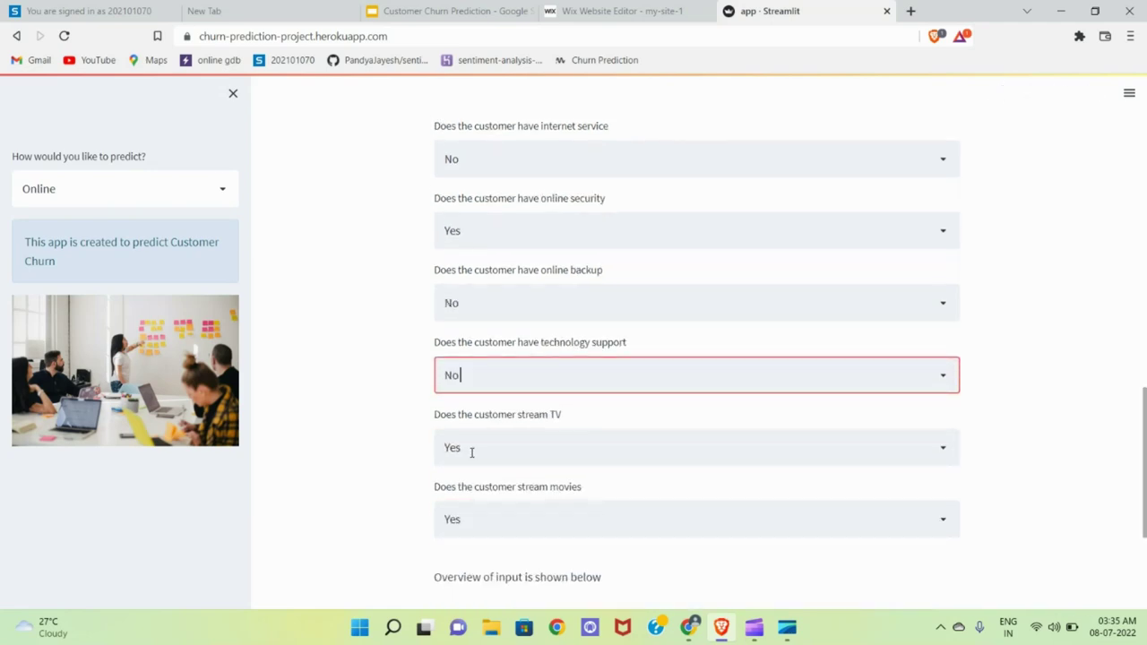
left_click(471, 453)
left_click(472, 518)
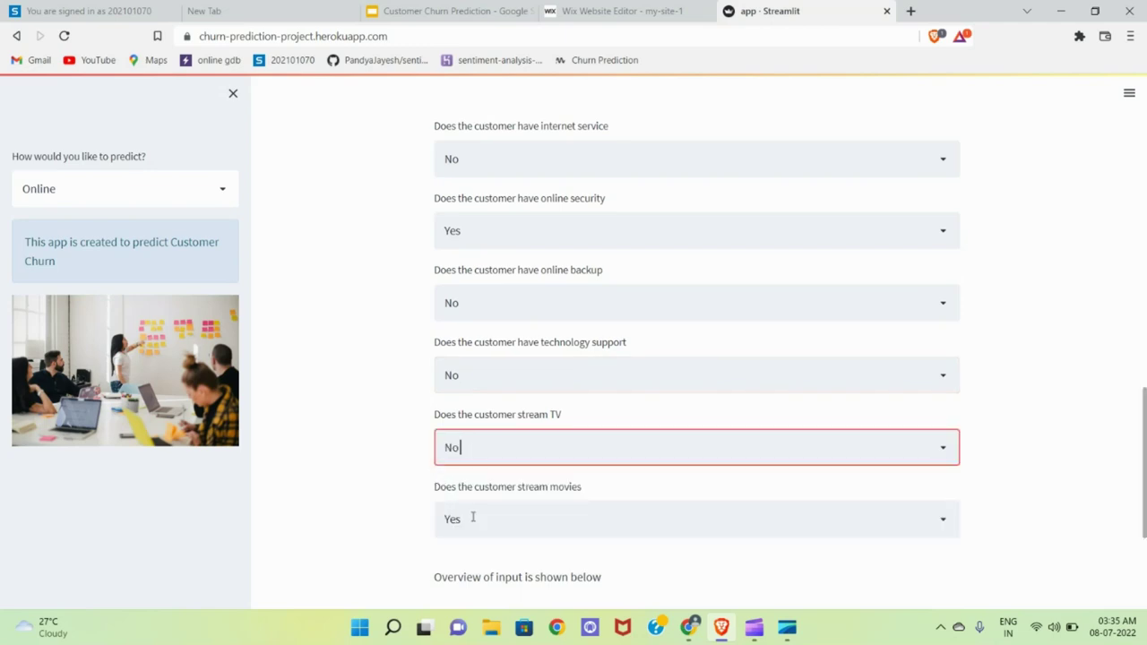
left_click(473, 518)
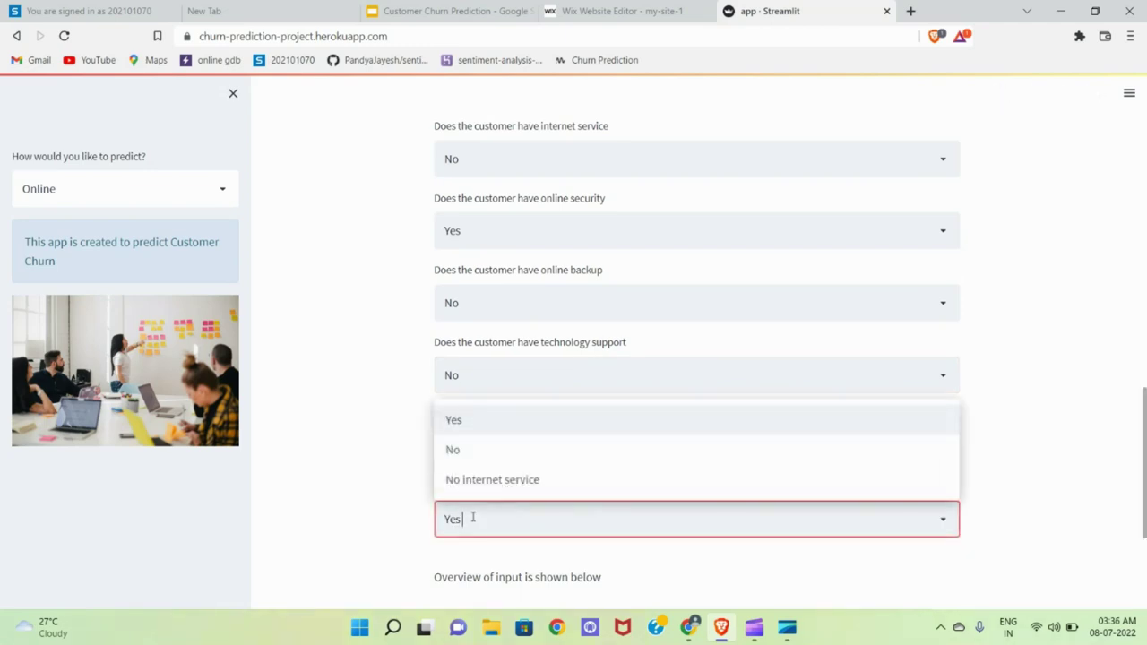
left_click(495, 458)
scroll(505, 558, "down", 3)
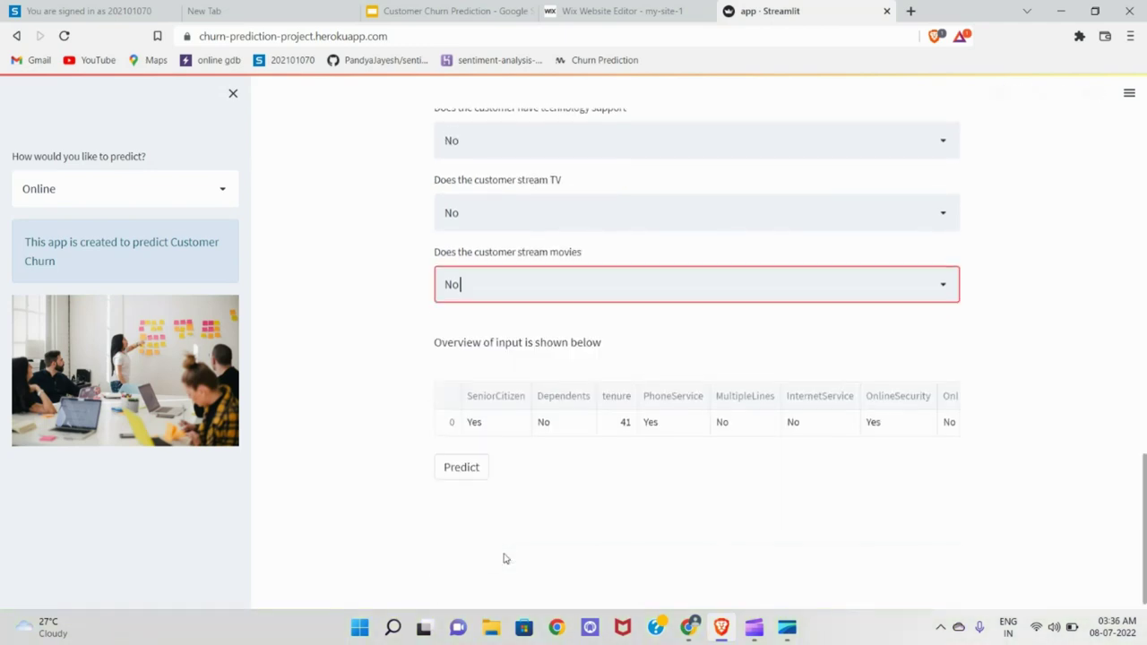
Run Predict to get the verdict 'No, the customer is happy with Telco Services.'.
left_click(461, 477)
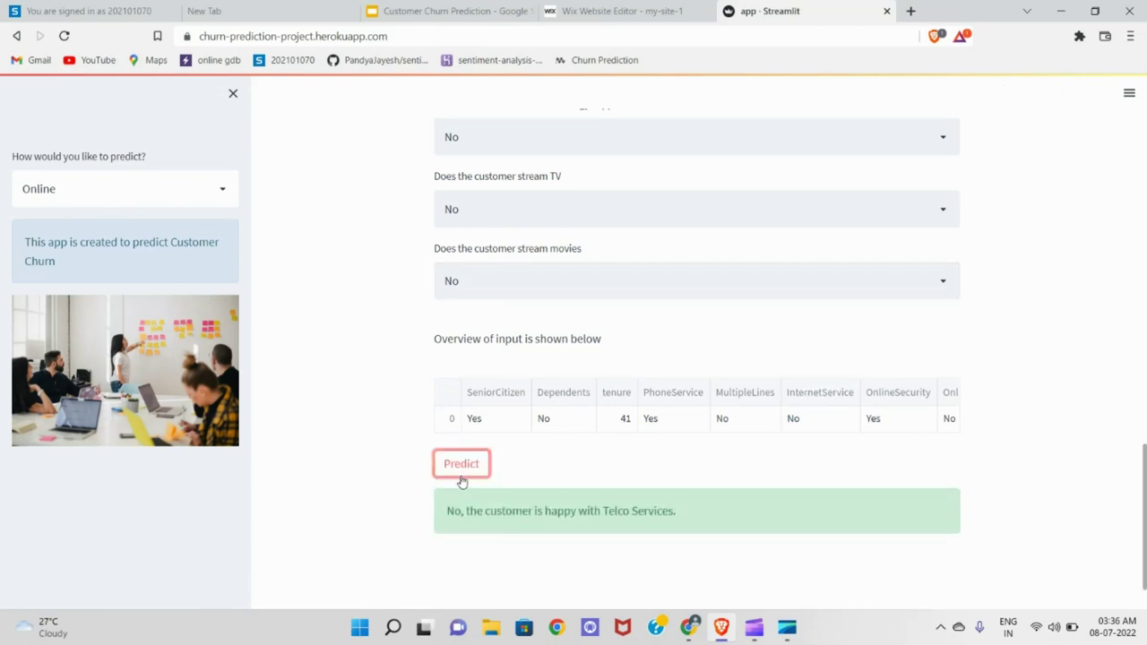
scroll(461, 481, "up", 3)
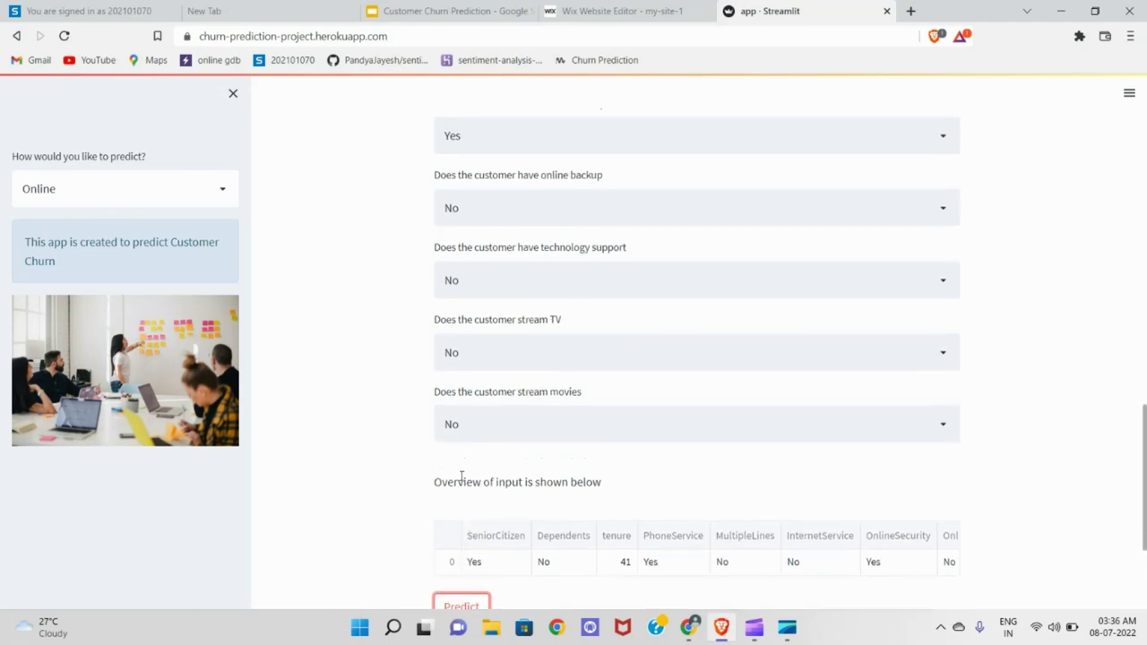
scroll(461, 476, "down", 3)
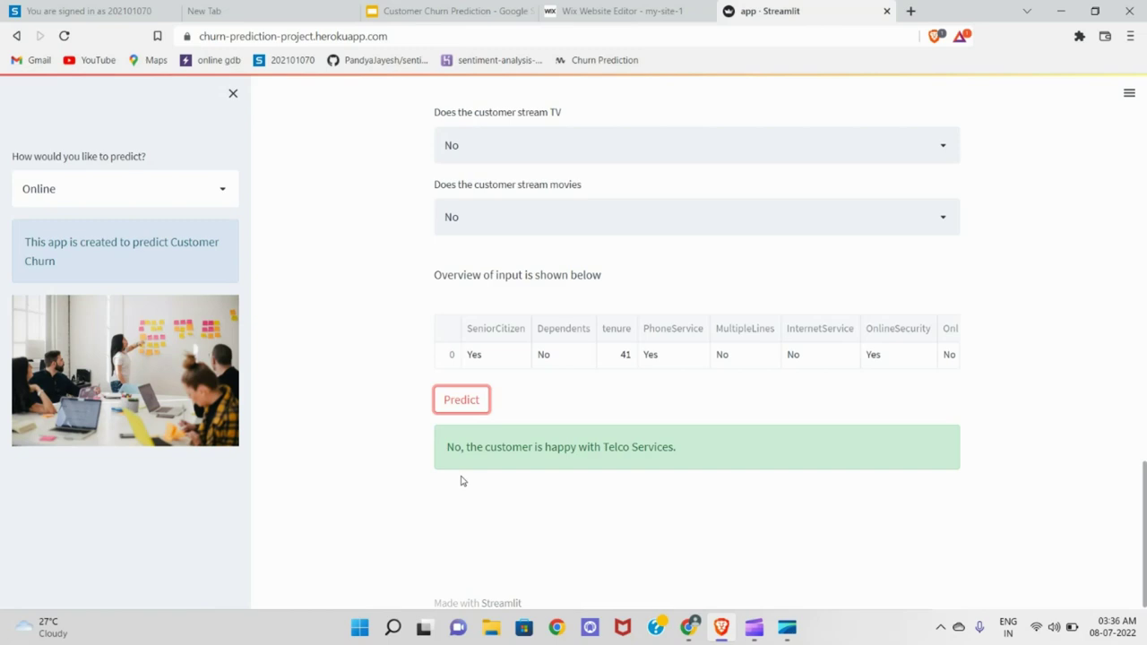
Expand the sidebar 'How would you like to predict?' dropdown to show the Online and Batch modes.
left_click(223, 193)
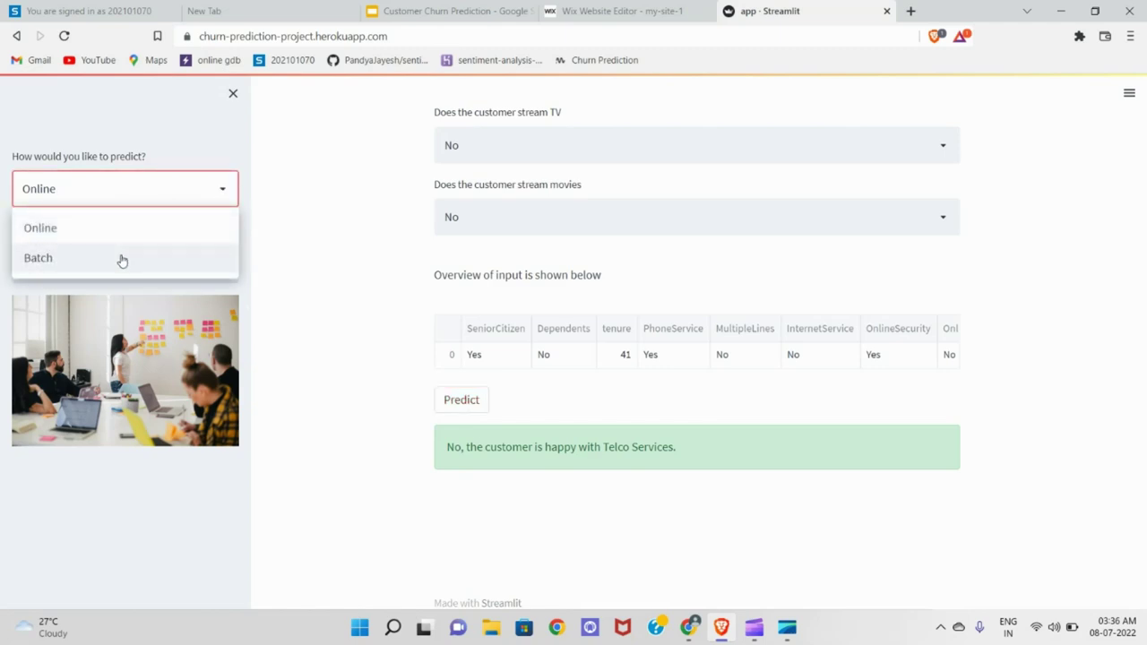